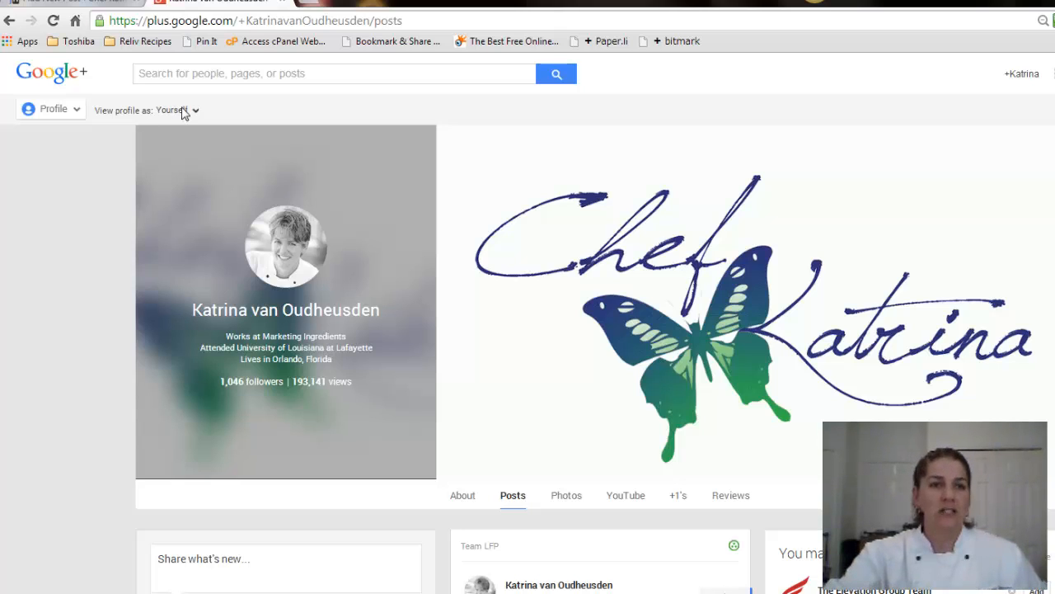
Switch from the profile page to the Google+ Home stream of posts
mouse_move(83, 113)
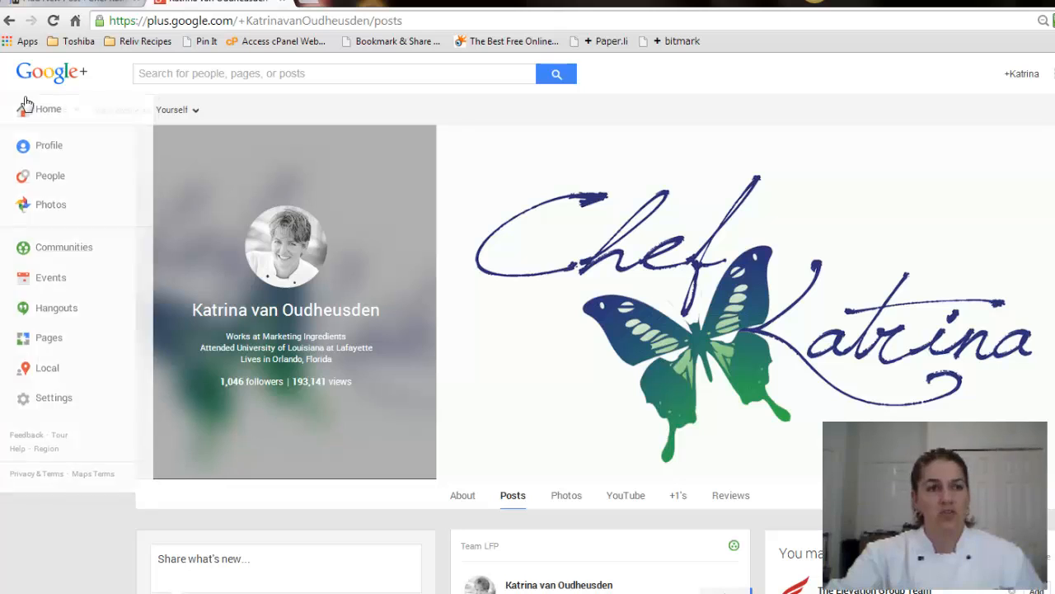
click(70, 114)
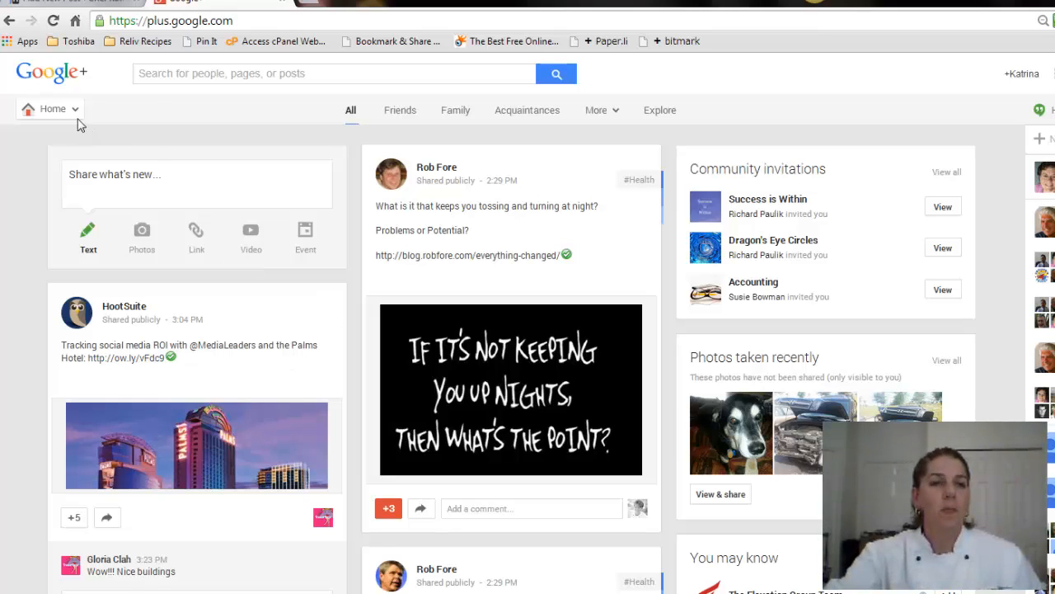
mouse_move(80, 114)
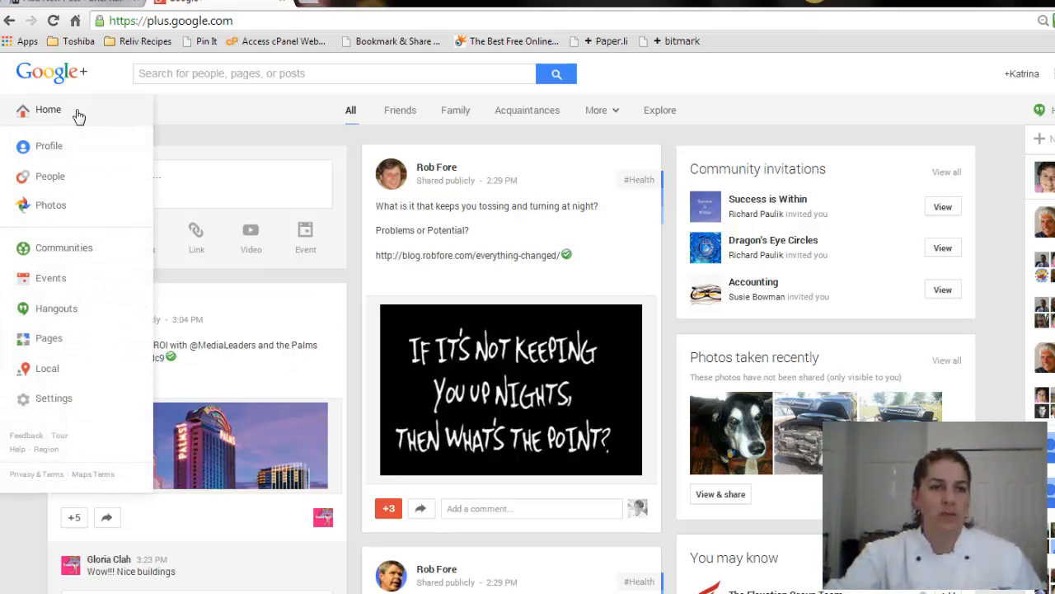
Browse the Communities overview, then start creating a new community
click(67, 257)
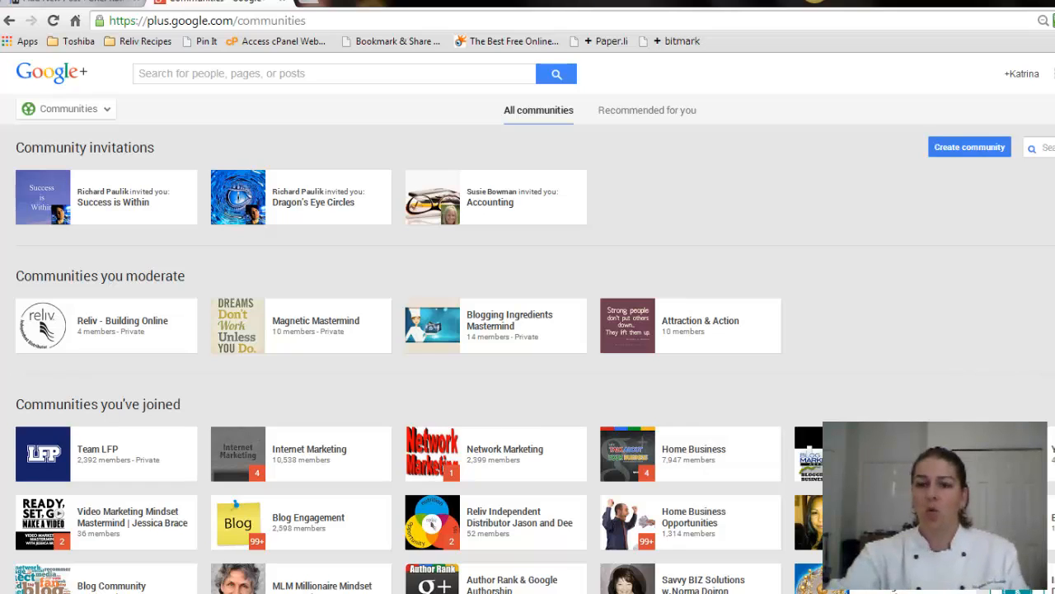
scroll(1010, 364, down, 3)
scroll(527, 338, down, 1)
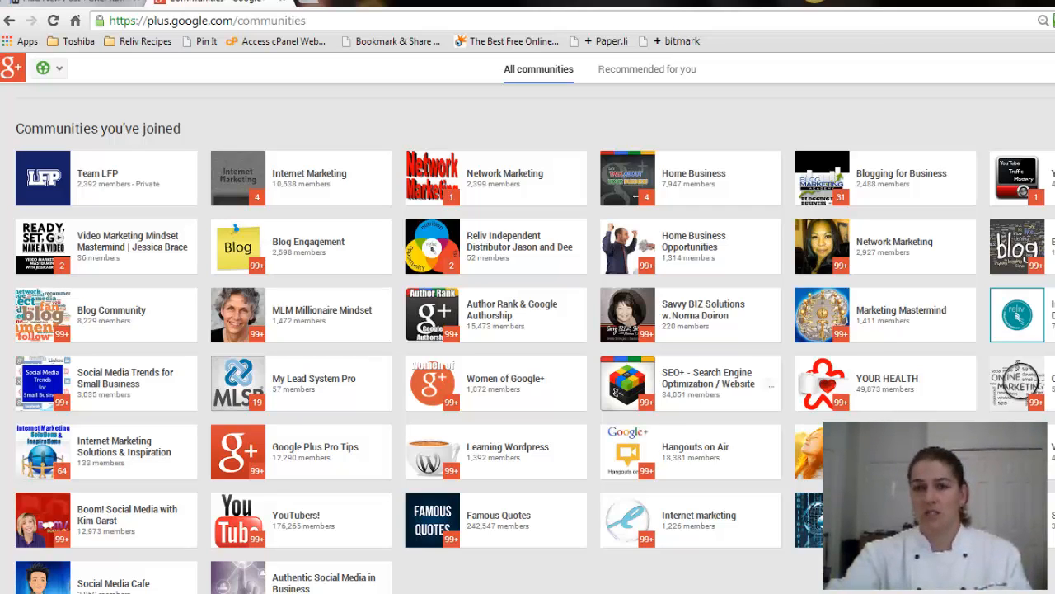
scroll(527, 330, up, 4)
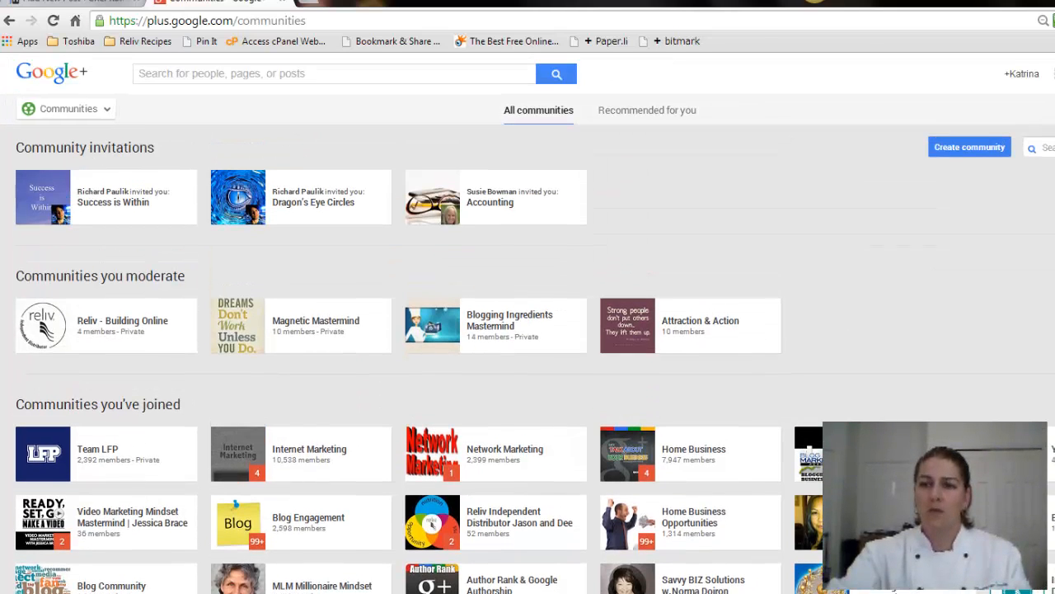
click(962, 148)
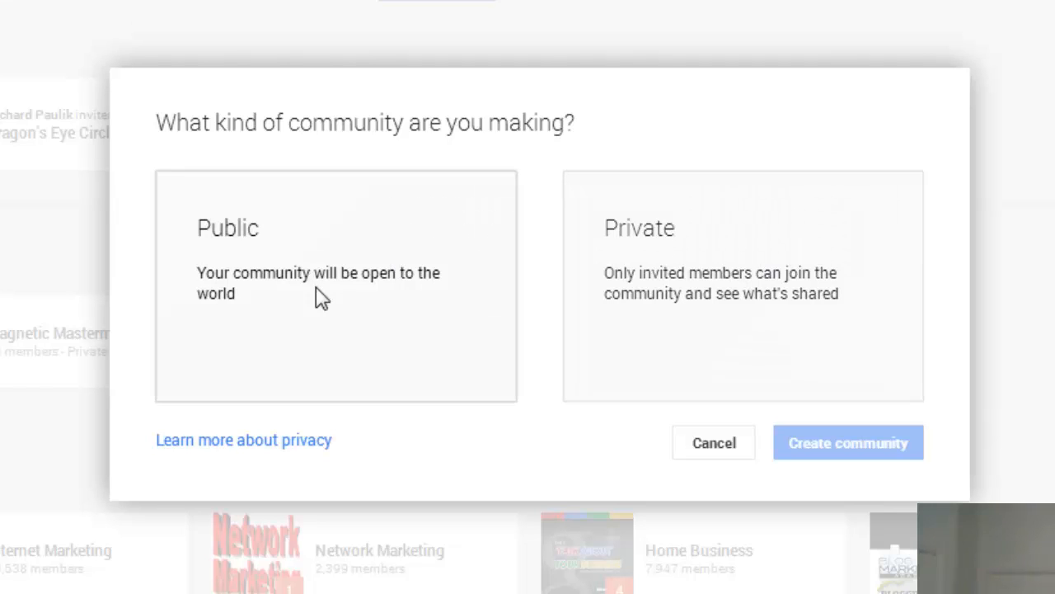
Make the new community Public and name it 'A Test Commuinty'
click(291, 281)
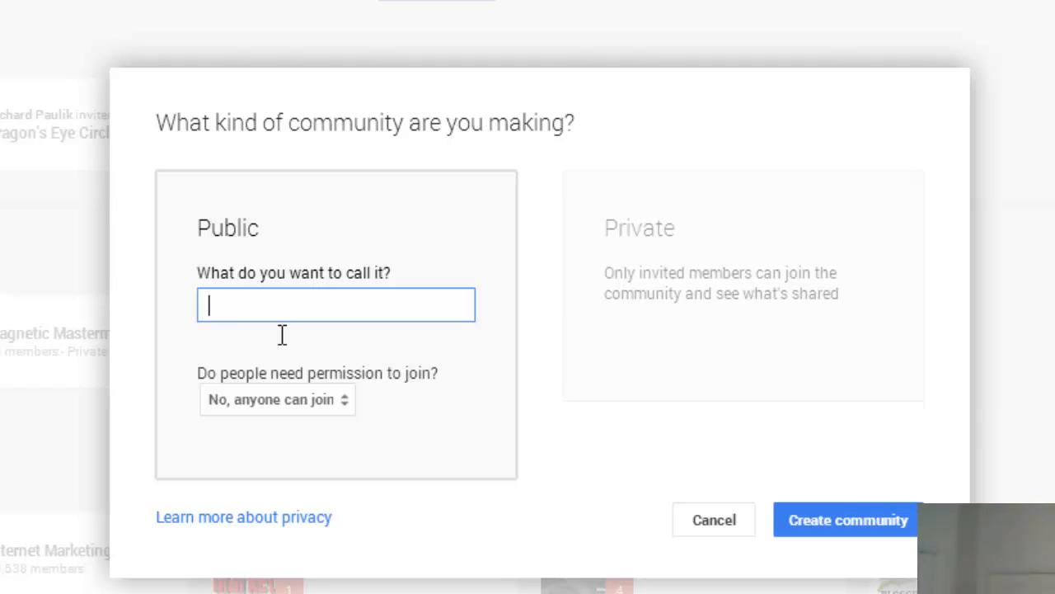
text(Test Comm)
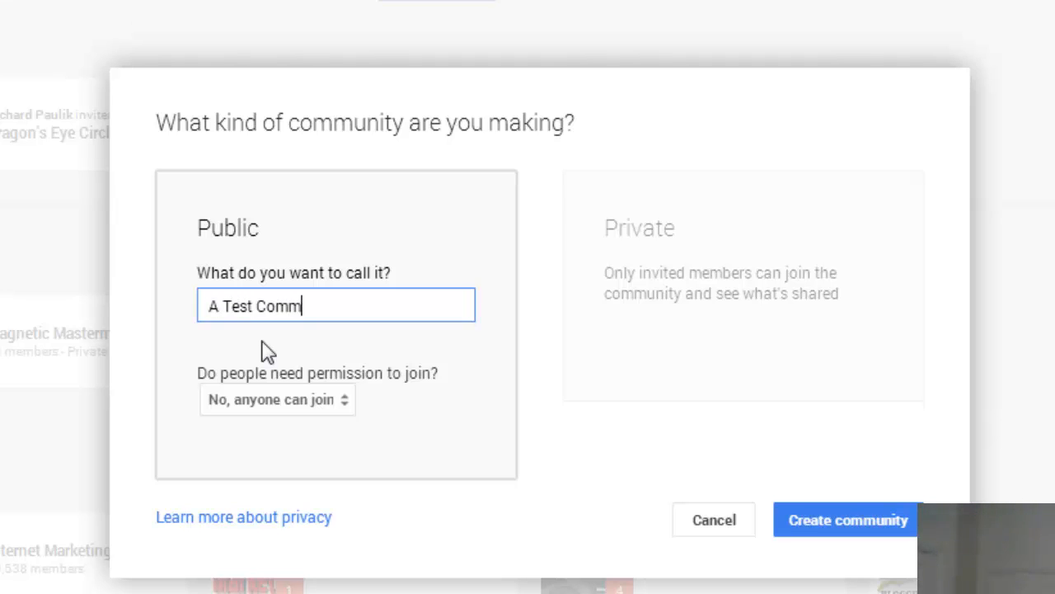
text(uint)
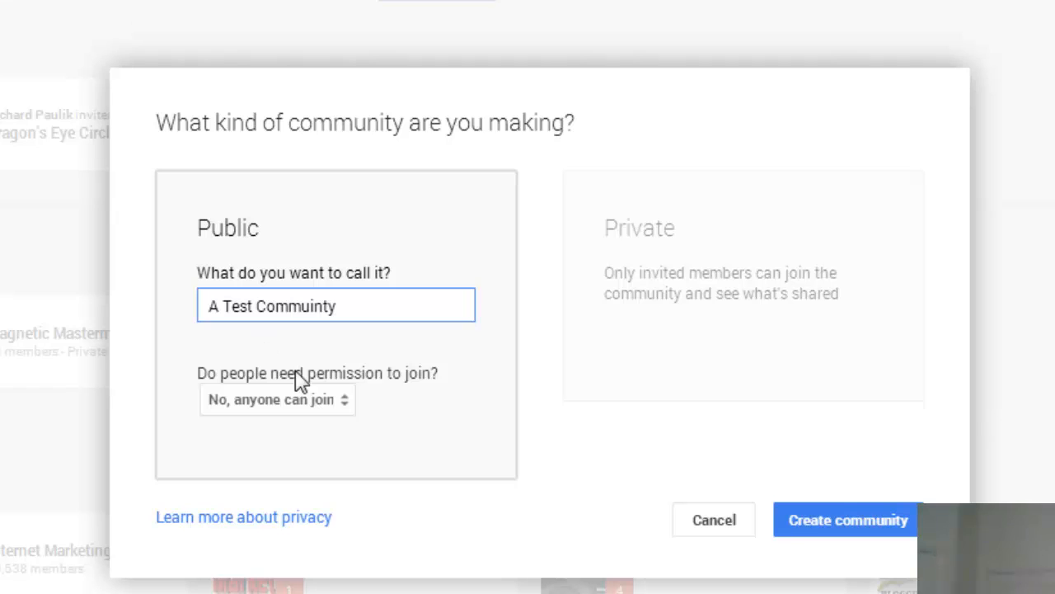
Keep 'No, anyone can join' and create the public community
click(347, 403)
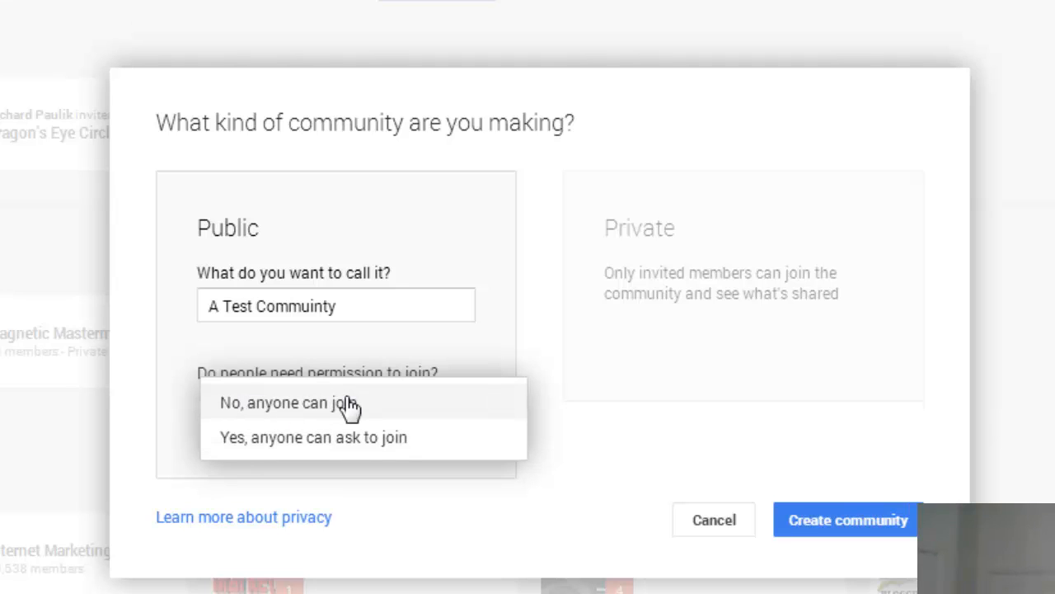
click(499, 361)
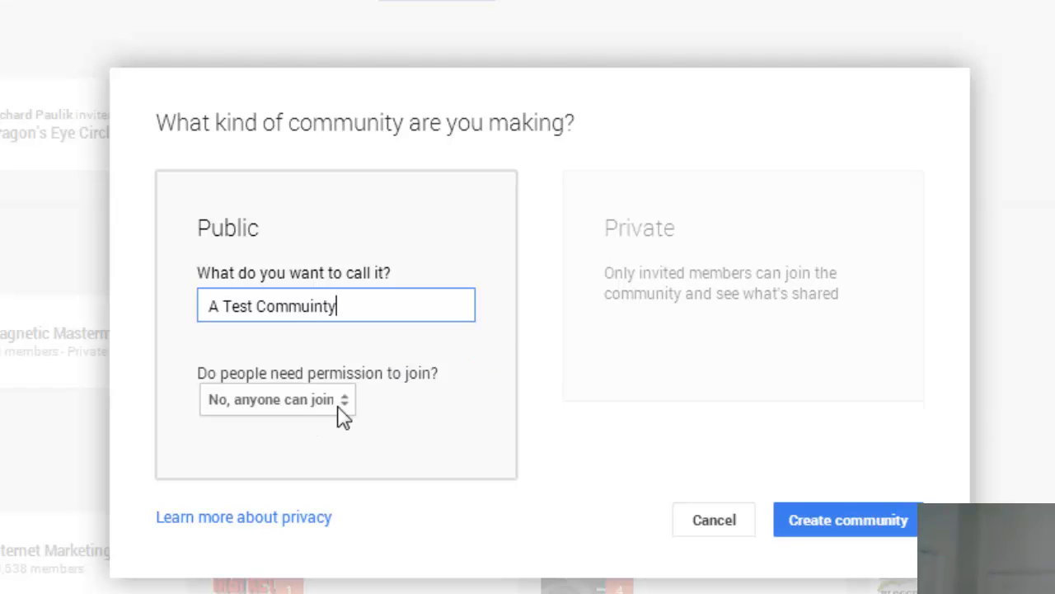
click(853, 531)
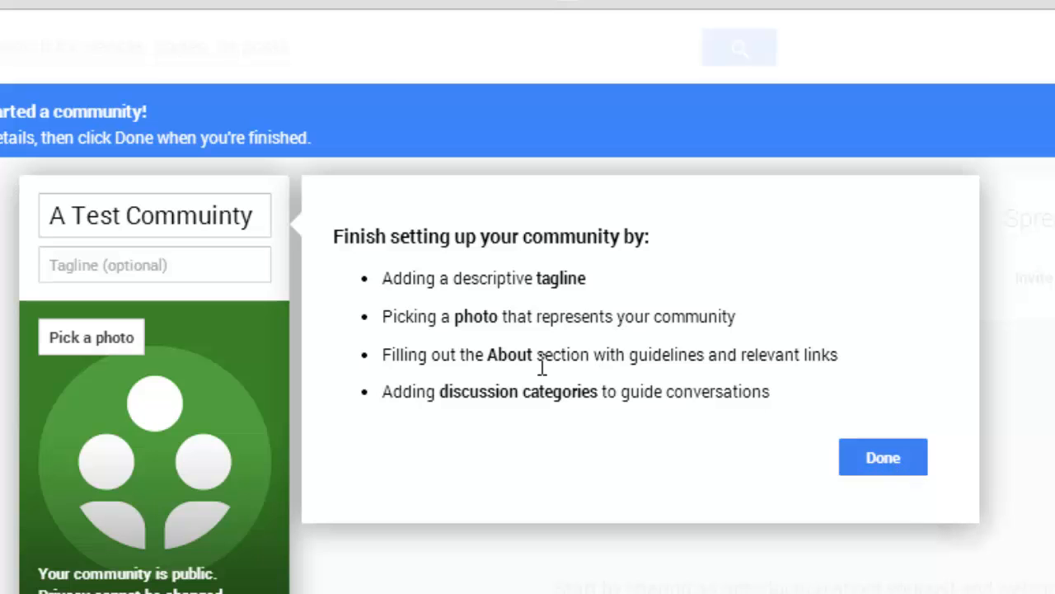
Add the tagline 'a demo of how communities work' and save the setup
click(146, 278)
text(a demo of how communities)
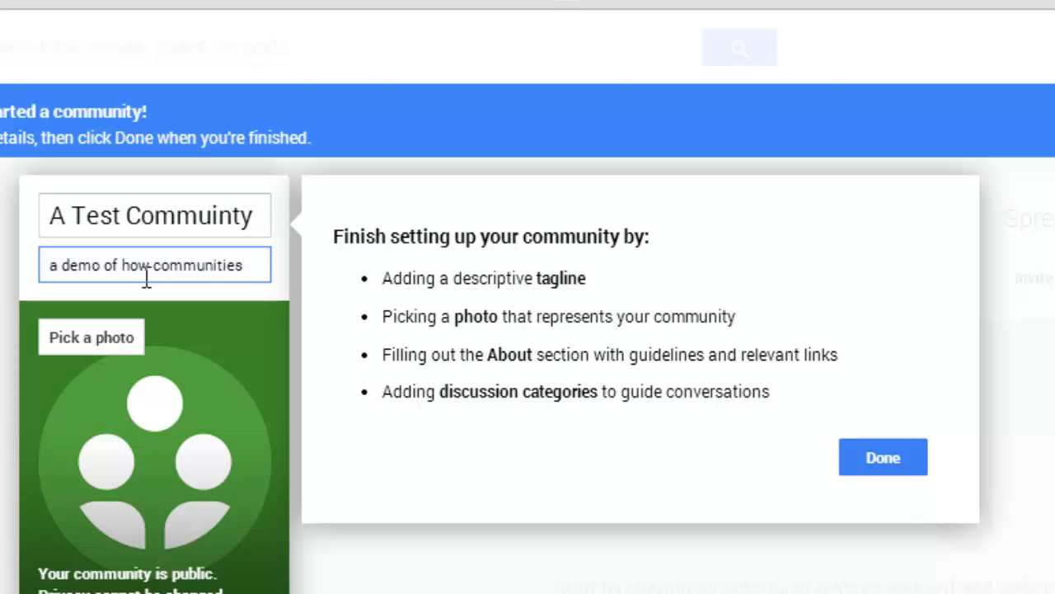
text(work)
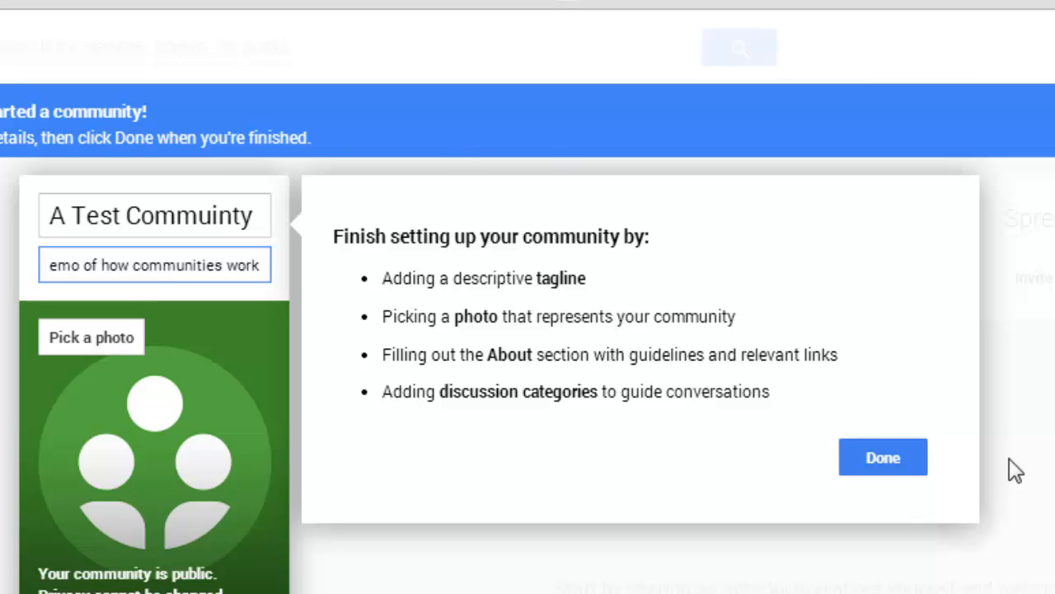
click(894, 448)
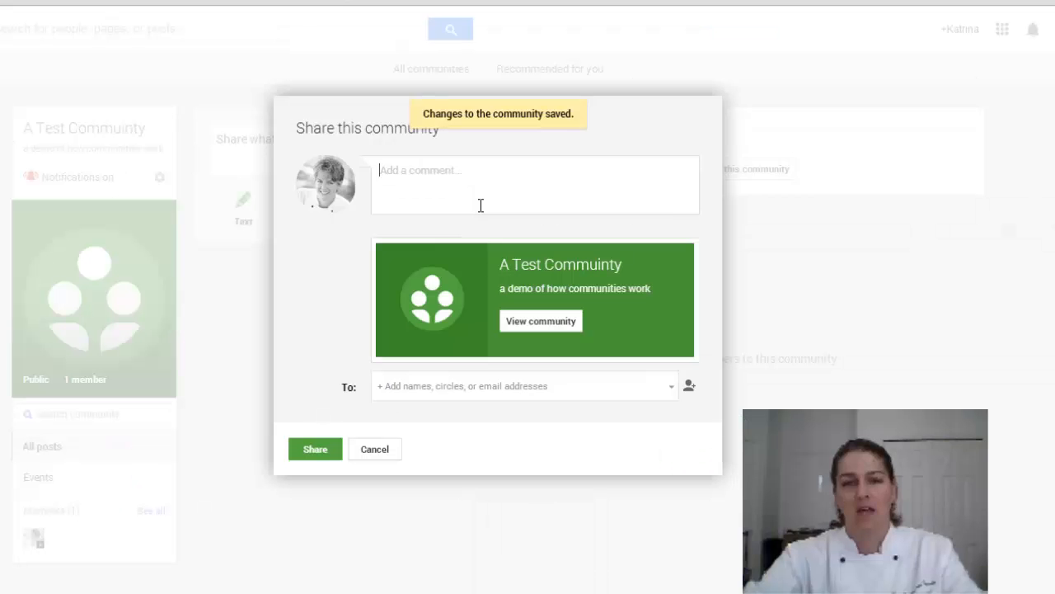
Cancel the share dialog and choose Edit community from the gear menu
click(377, 451)
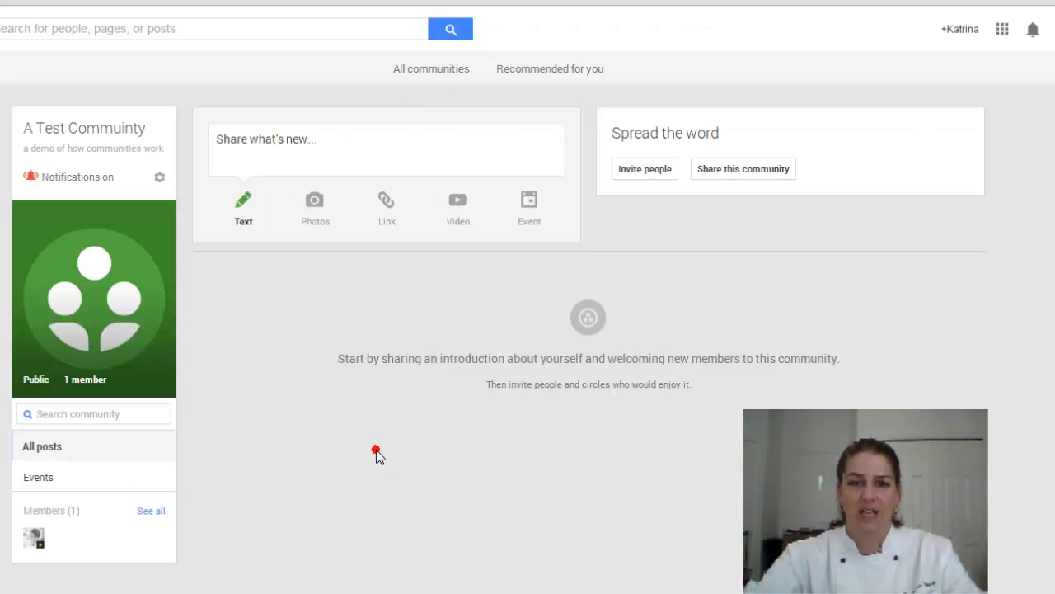
click(160, 178)
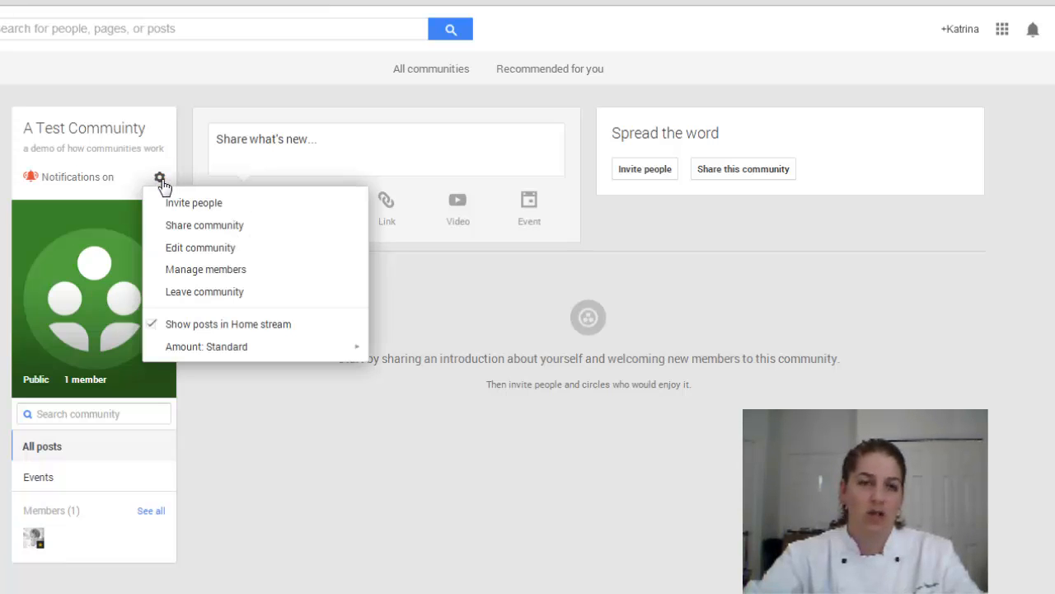
click(185, 249)
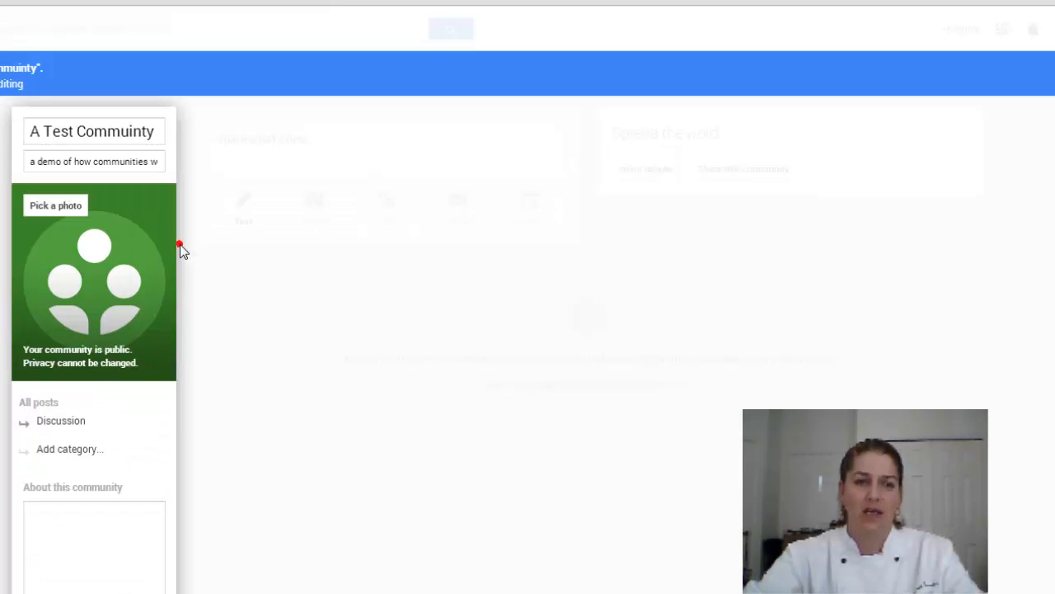
Try uploading the bent clock image from the computer as the community photo
click(46, 206)
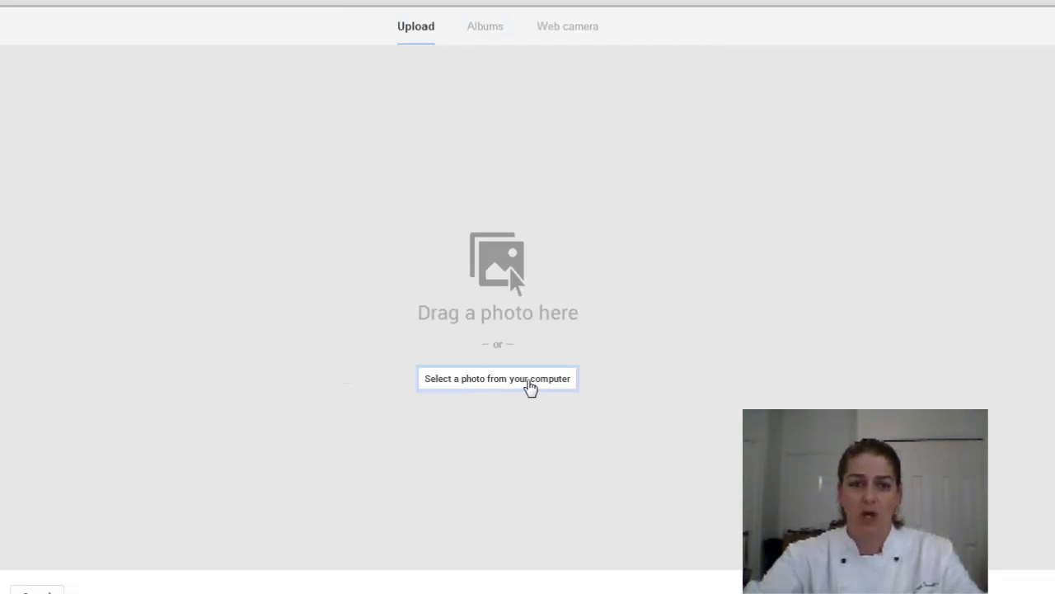
click(530, 384)
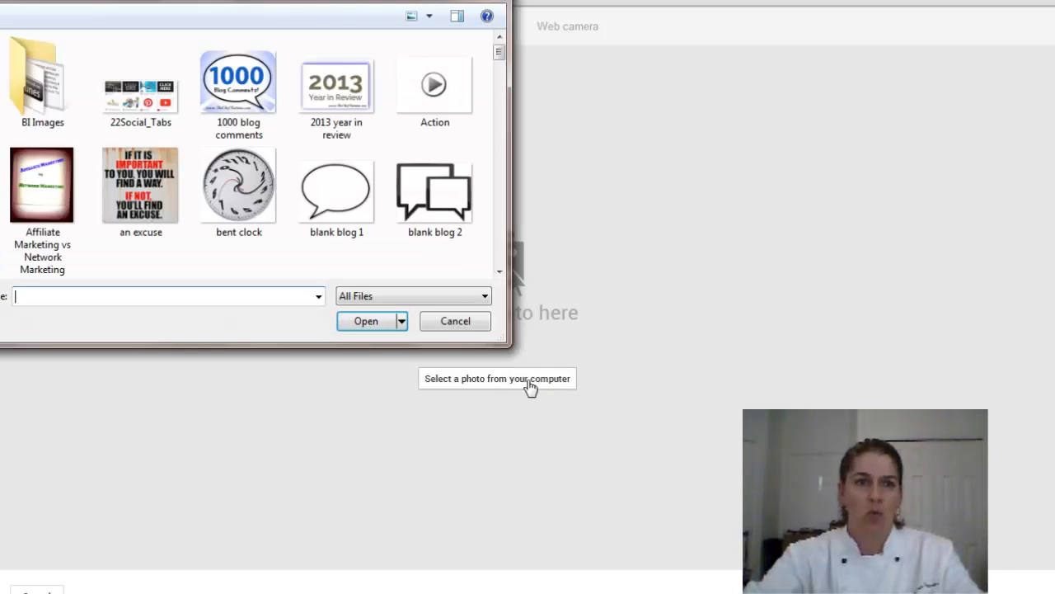
click(217, 179)
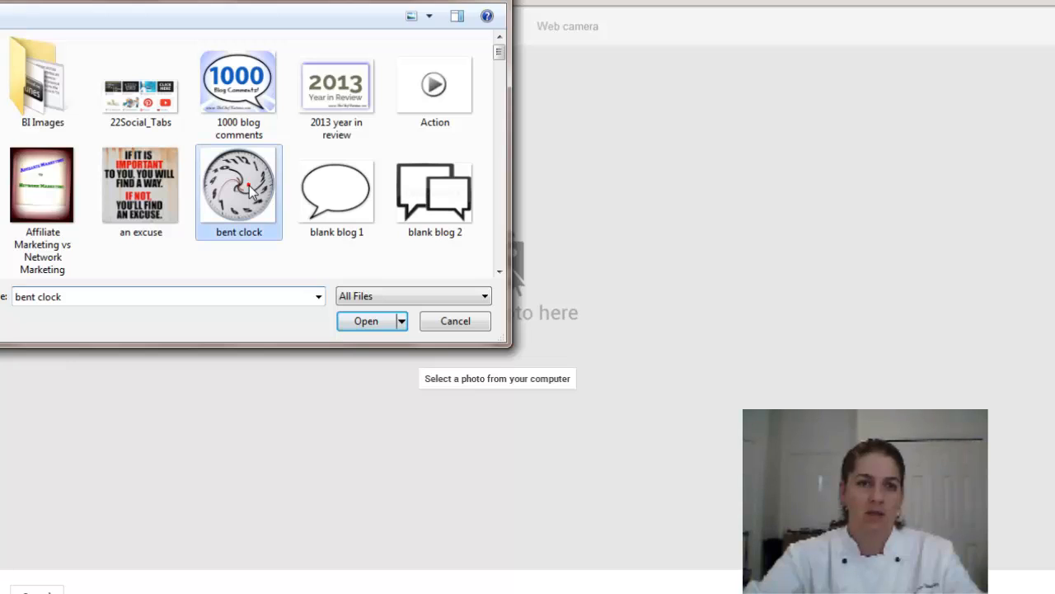
click(373, 322)
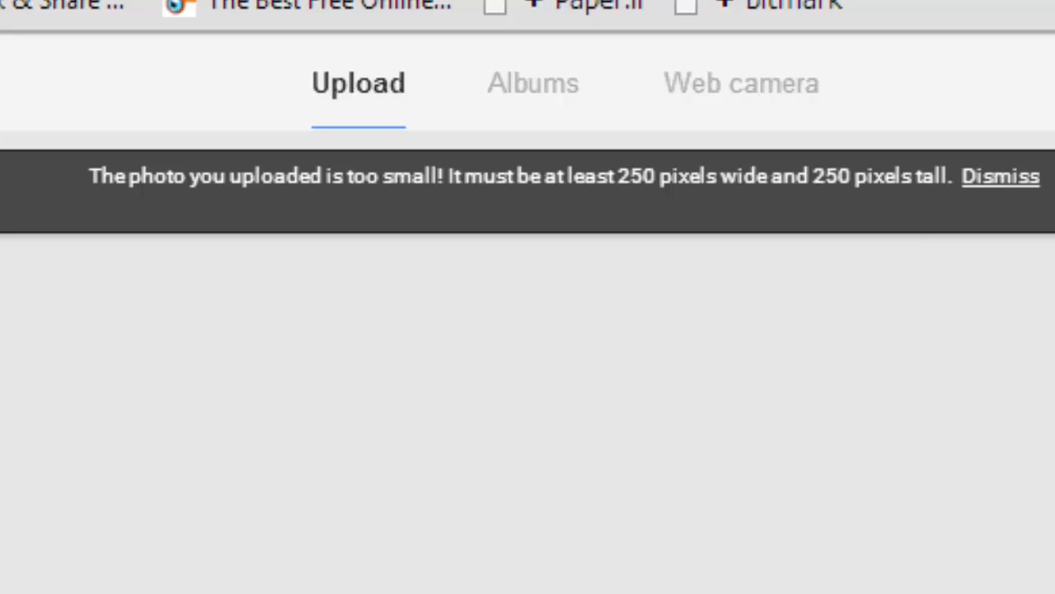
Upload Blog Help.jpg as the community photo instead
click(551, 559)
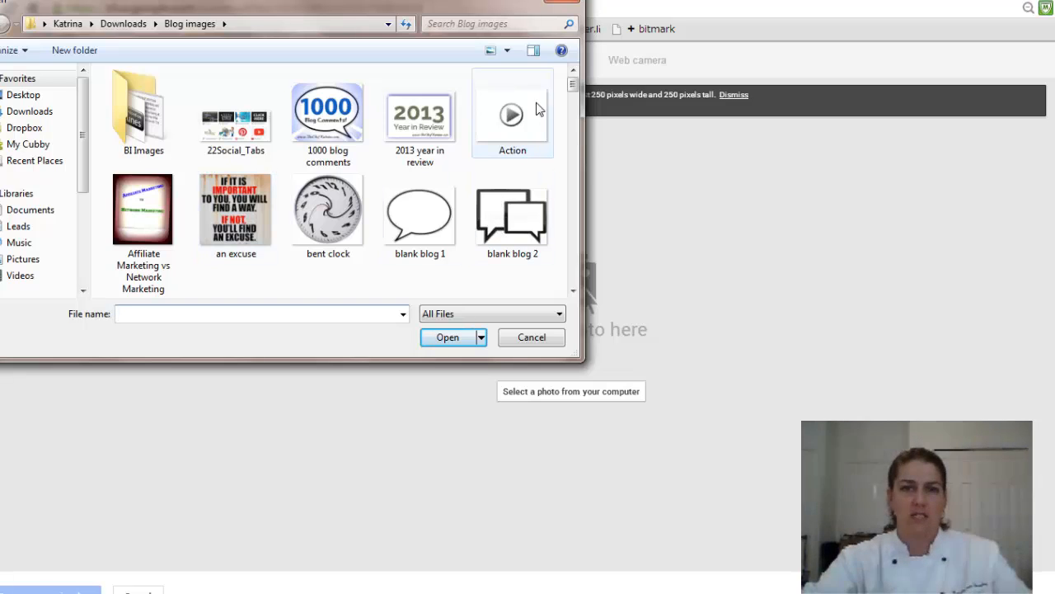
drag(573, 88, 415, 159)
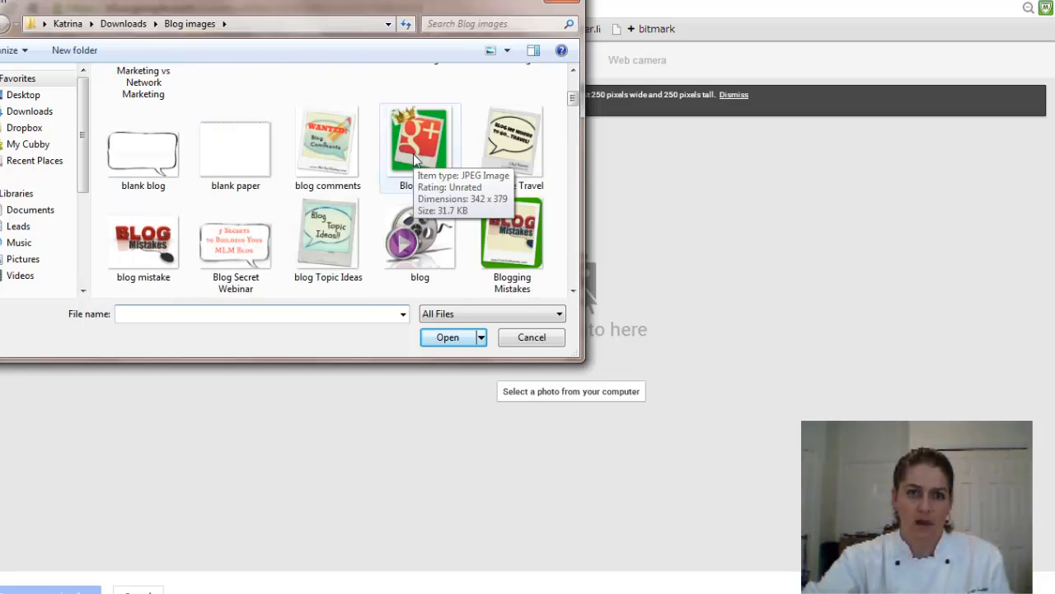
click(415, 159)
click(445, 340)
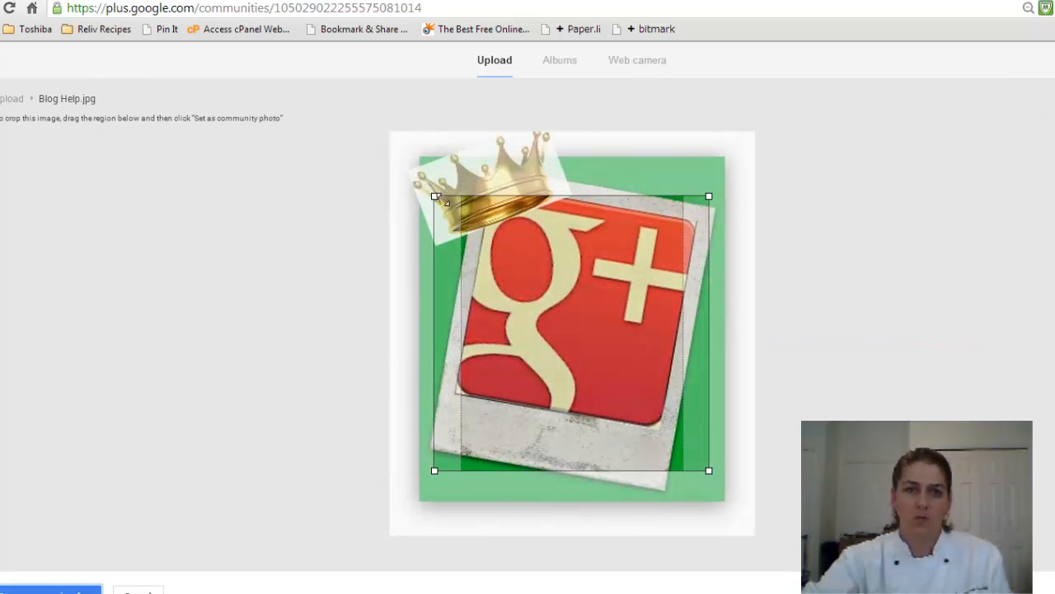
Enlarge the crop to cover nearly all of Blog Help.jpg and set it as community photo
drag(440, 198, 418, 153)
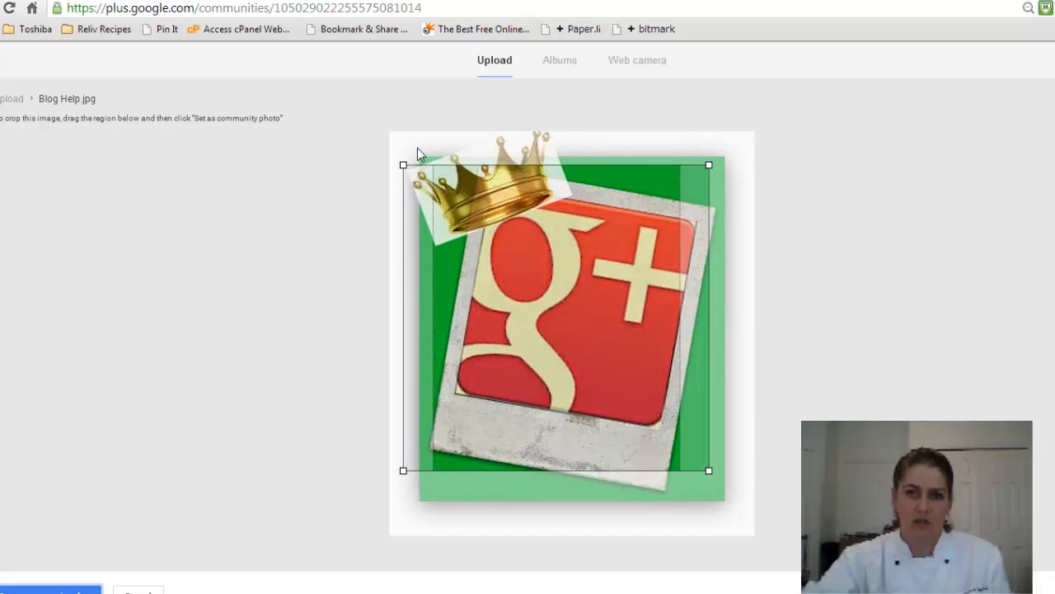
drag(709, 470, 733, 495)
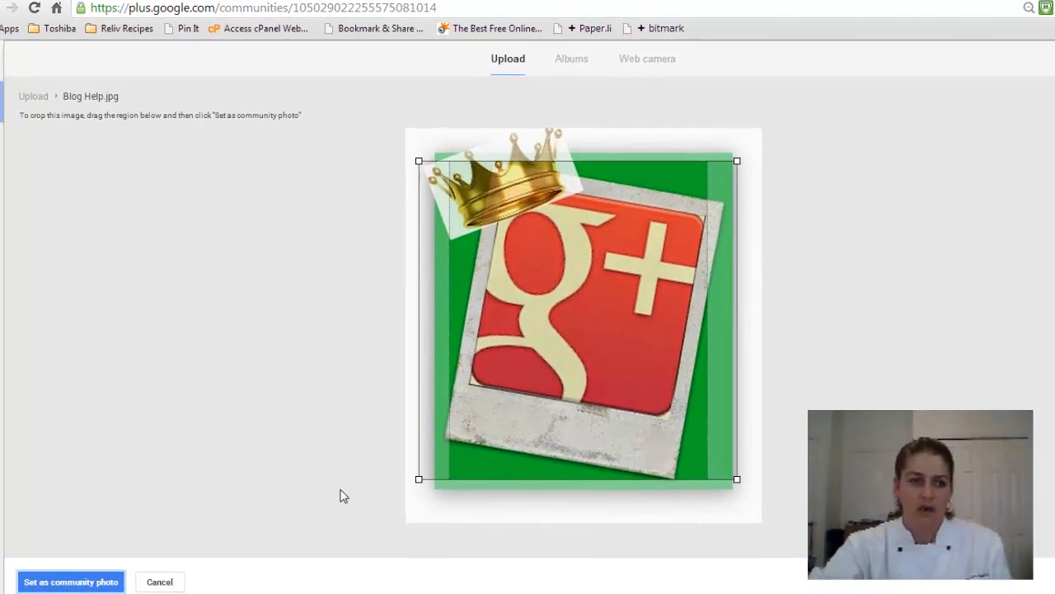
click(103, 571)
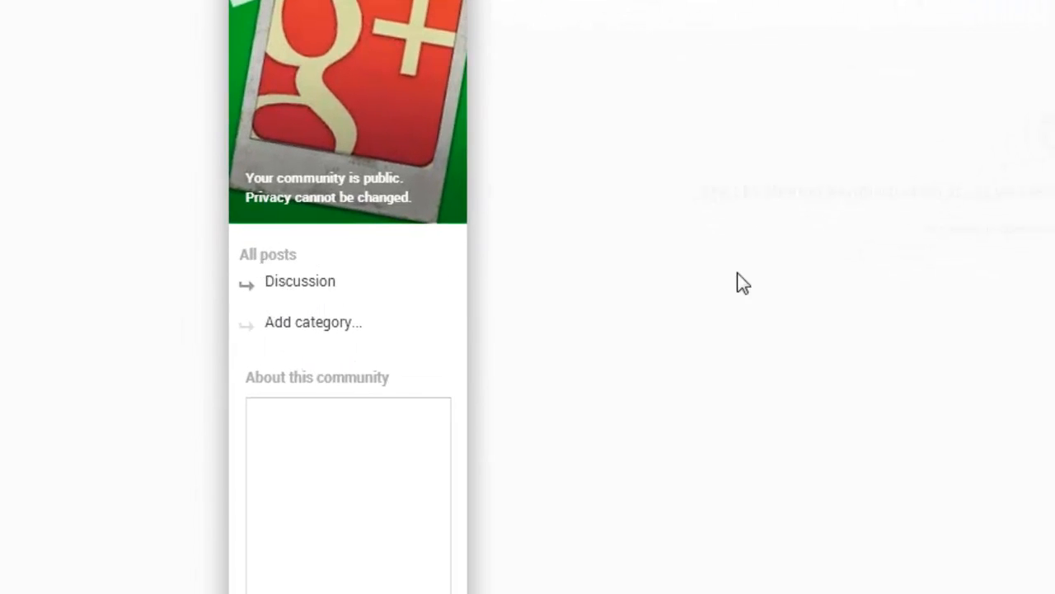
scroll(348, 297, down, 2)
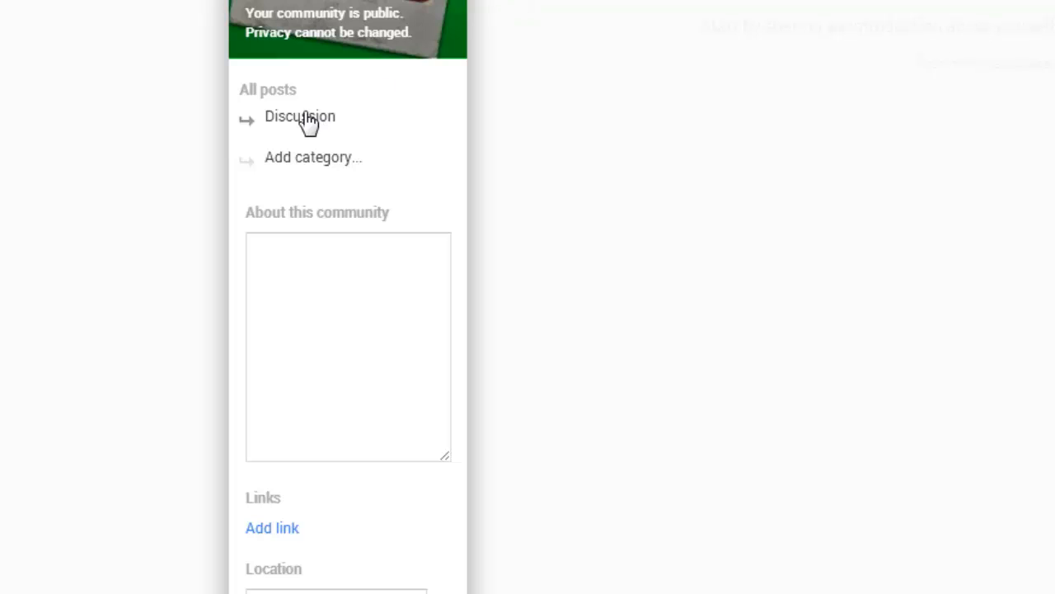
Add the categories 'Test option' and 'Test option 2' under Discussion
click(300, 160)
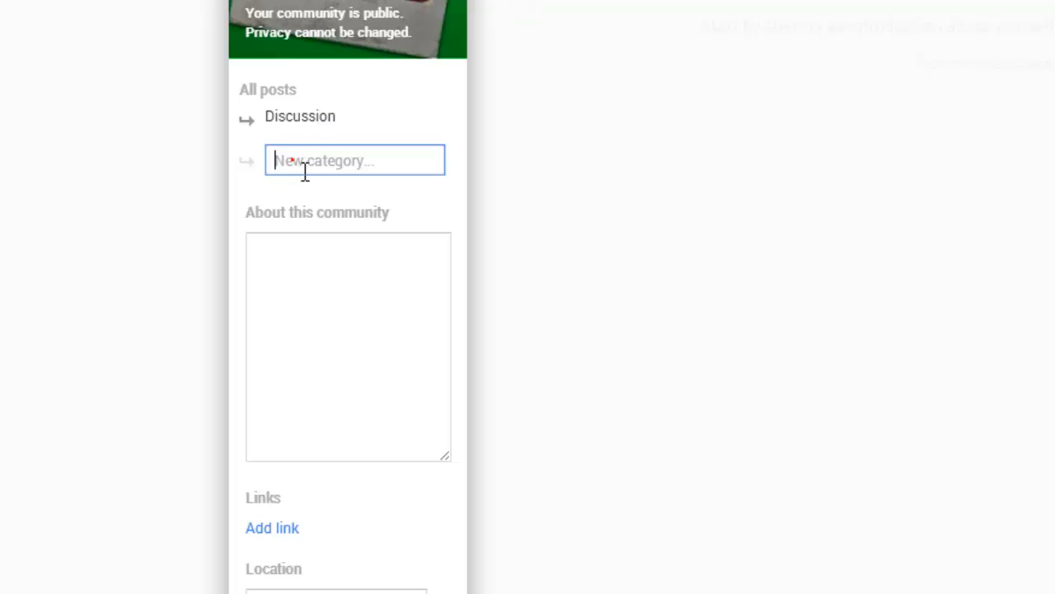
text(Ts)
key(Return)
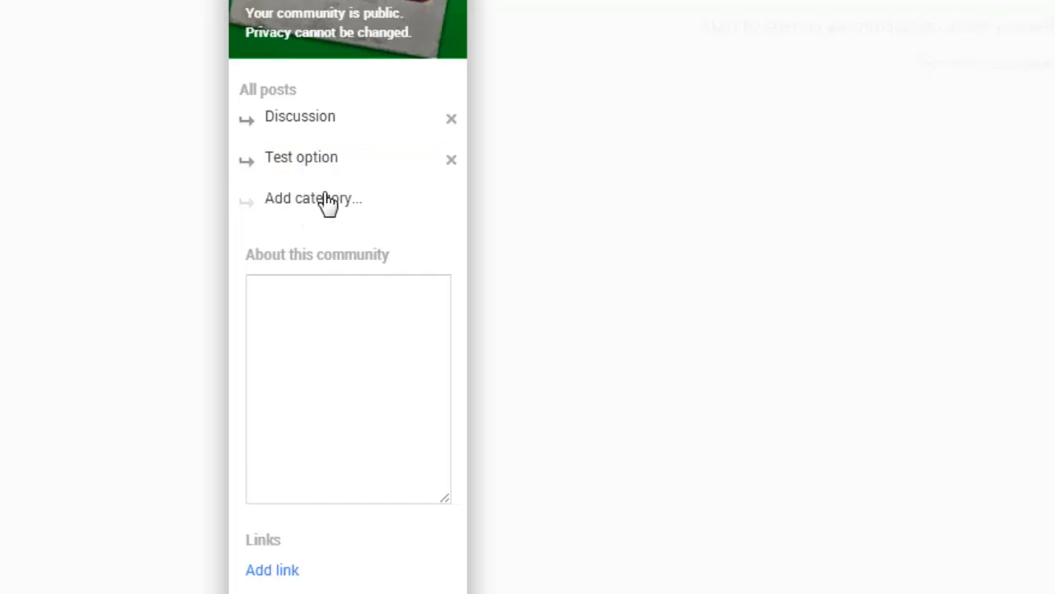
click(327, 203)
text(Test option 2)
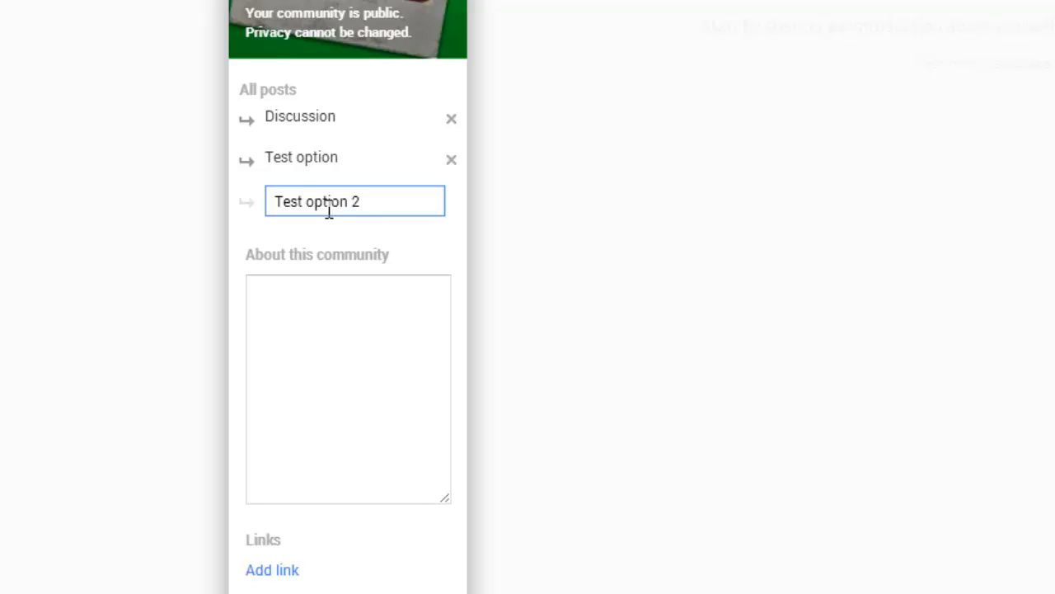
key(Return)
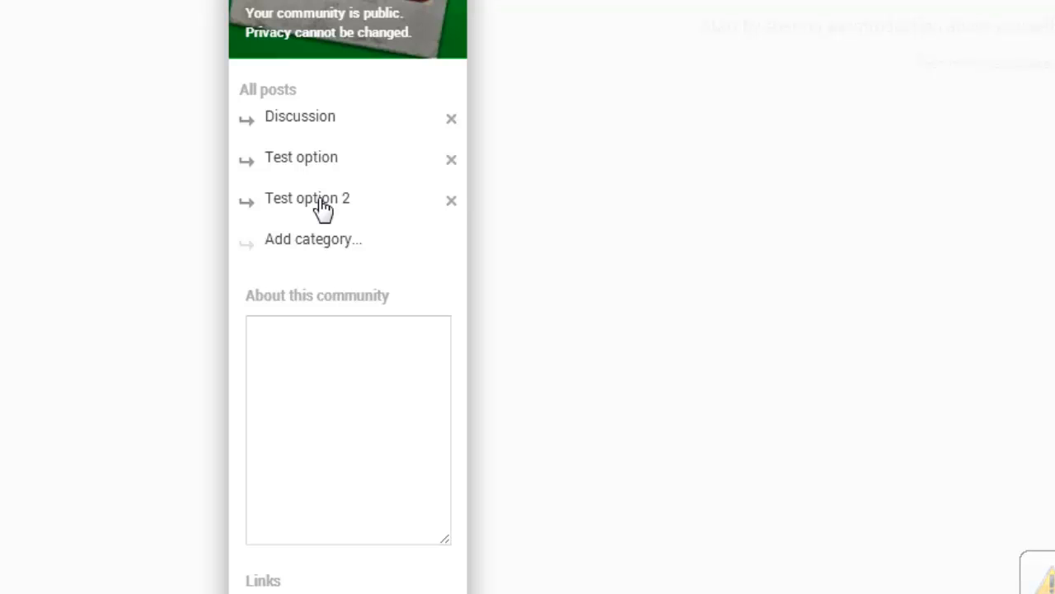
Enter the About text 'This is test community. Showing how to set up a Google+ community.'
click(347, 340)
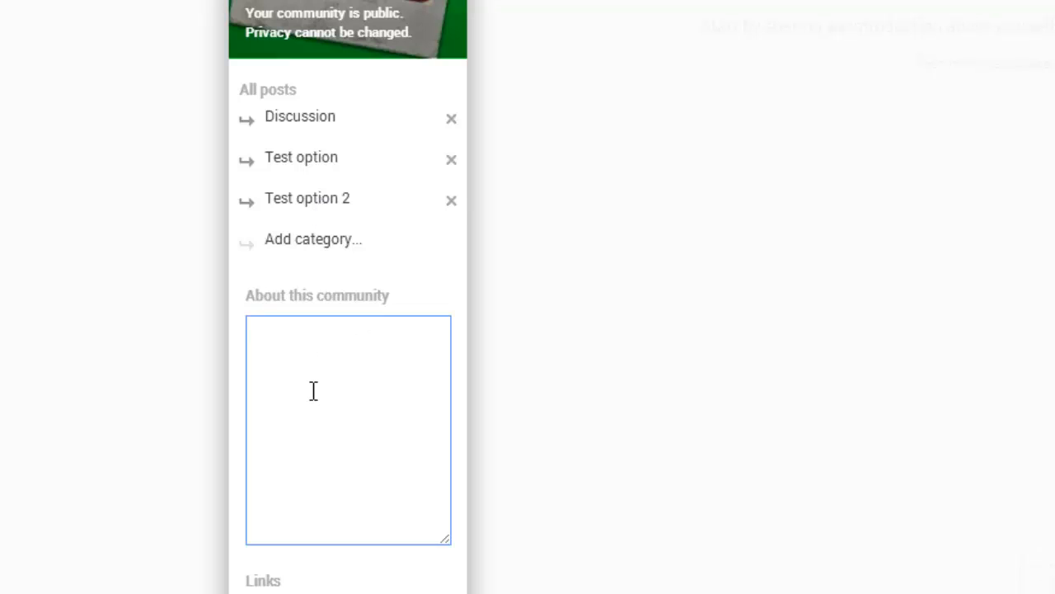
text(This is test comm)
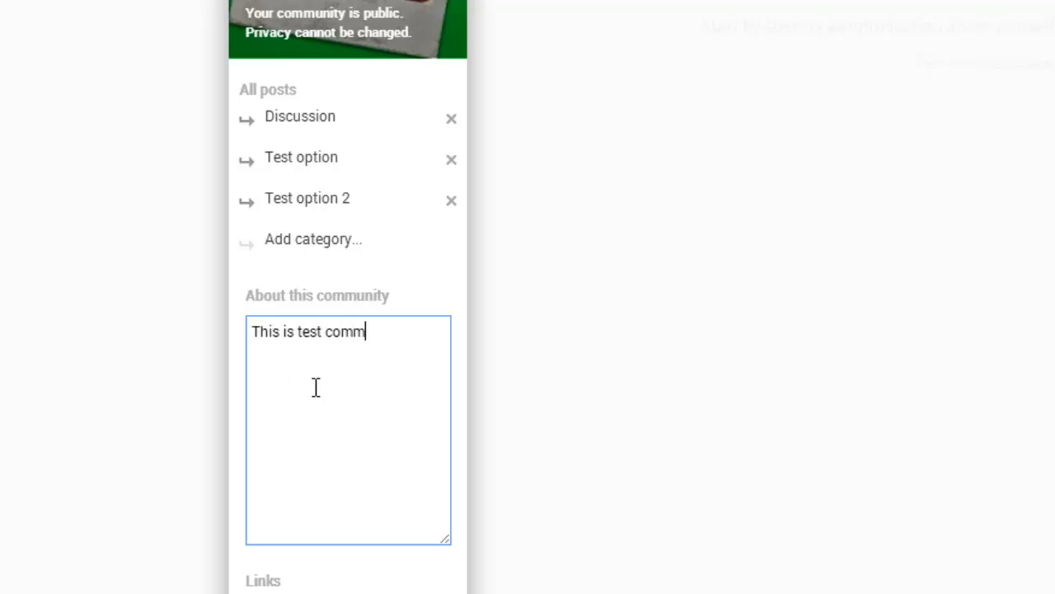
text(uniyt)
key(BackSpace)
key(BackSpace)
text(ty. Showing)
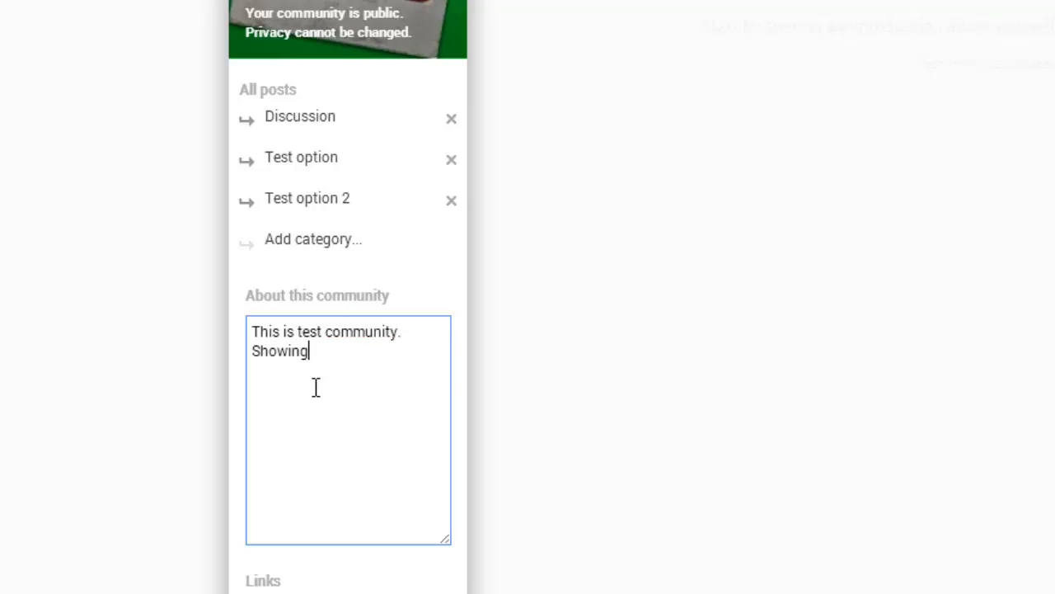
text( how to set up)
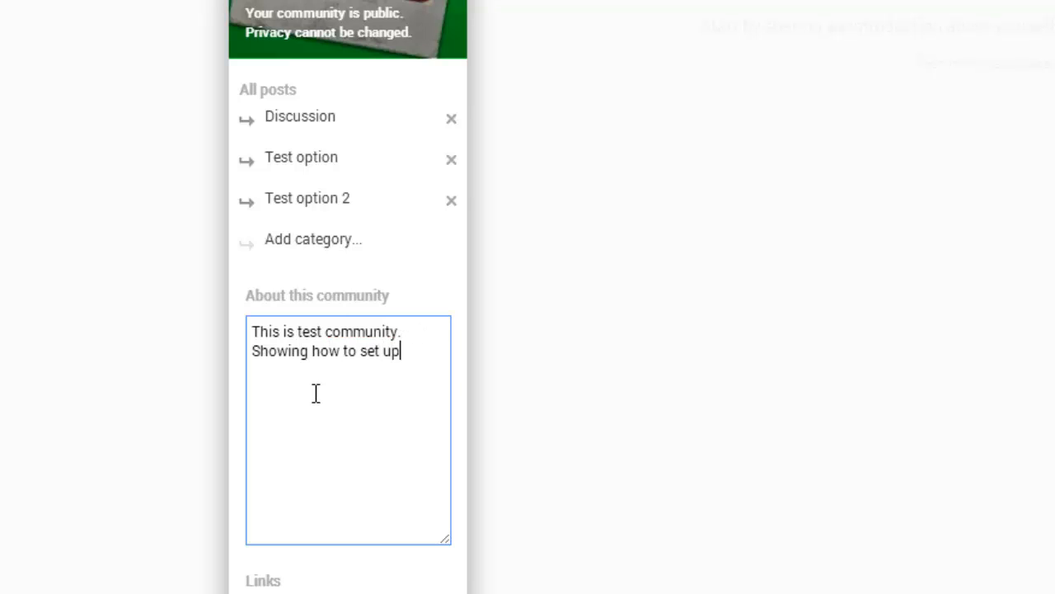
text( a goole)
key(BackSpace)
key(BackSpace)
key(BackSpace)
key(BackSpace)
key(BackSpace)
text(goo)
key(BackSpace)
key(BackSpace)
key(BackSpace)
text(Google+ community.)
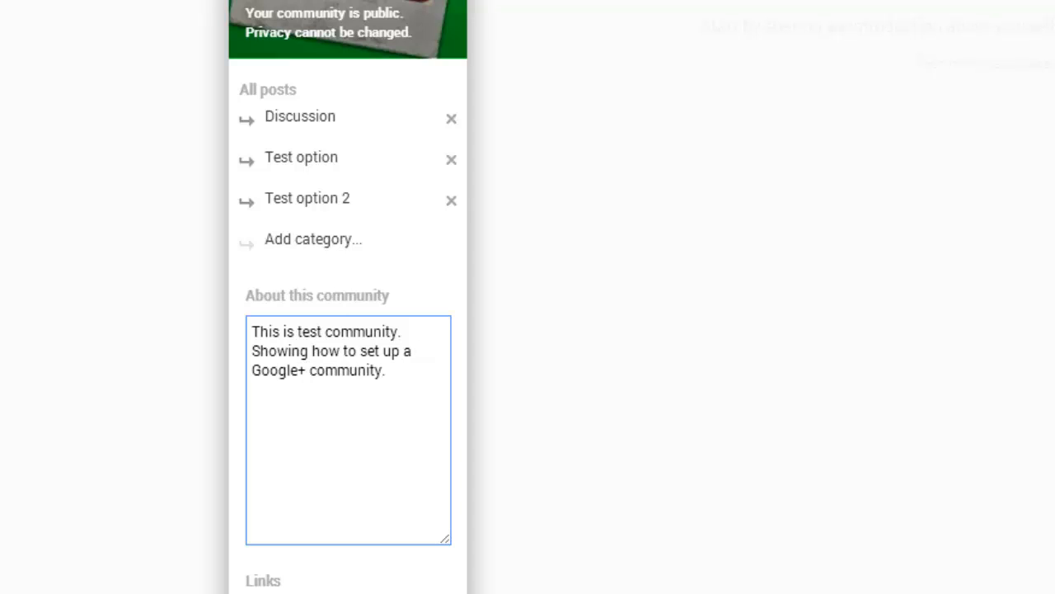
scroll(348, 329, down, 3)
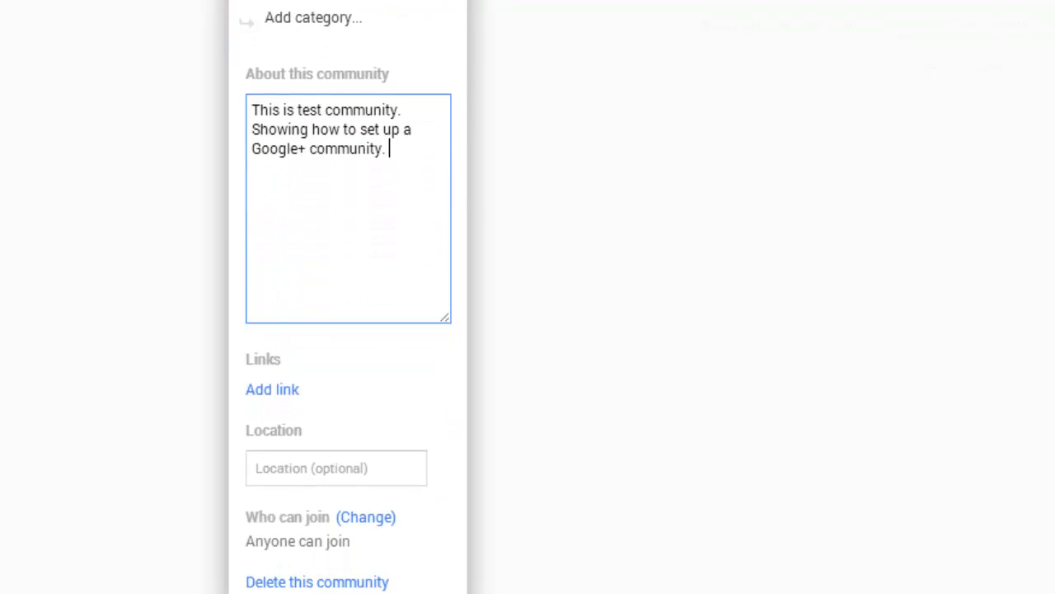
Add a new community link and title it with the chef's blog name
click(280, 391)
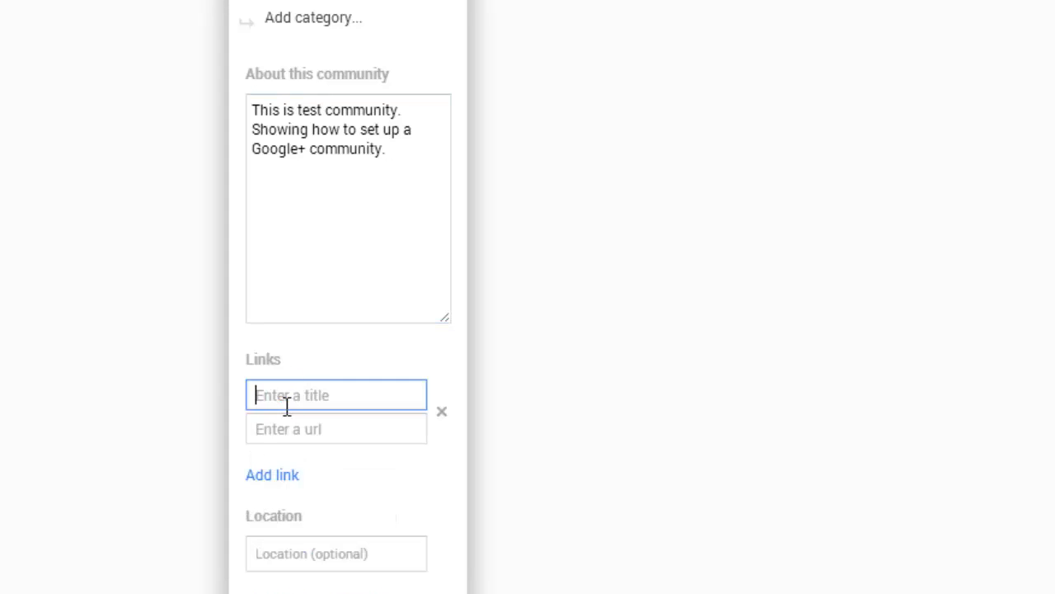
text(http://www.TheChe)
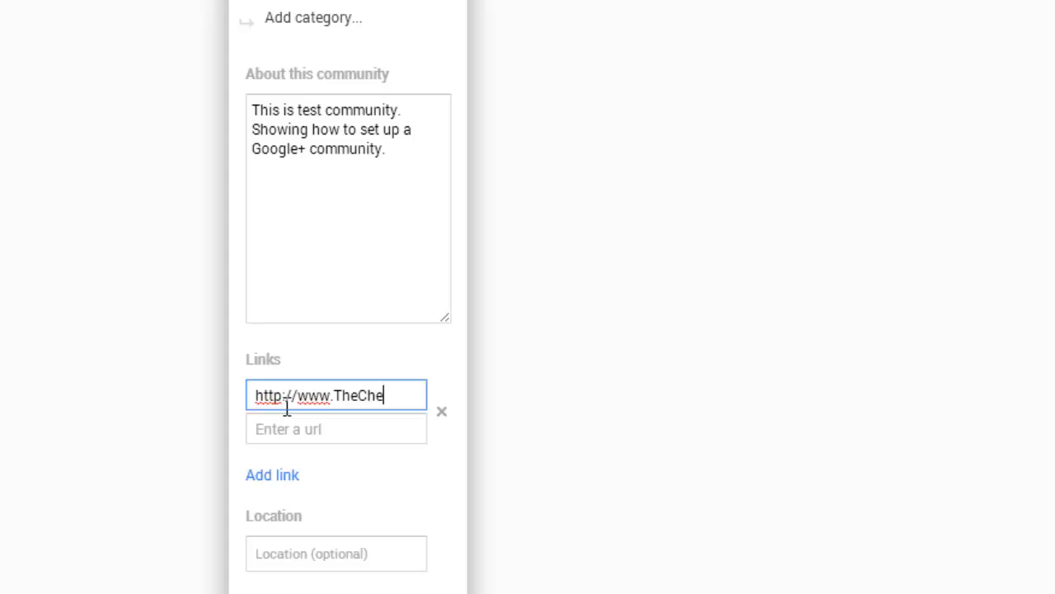
text(fKatrina.com)
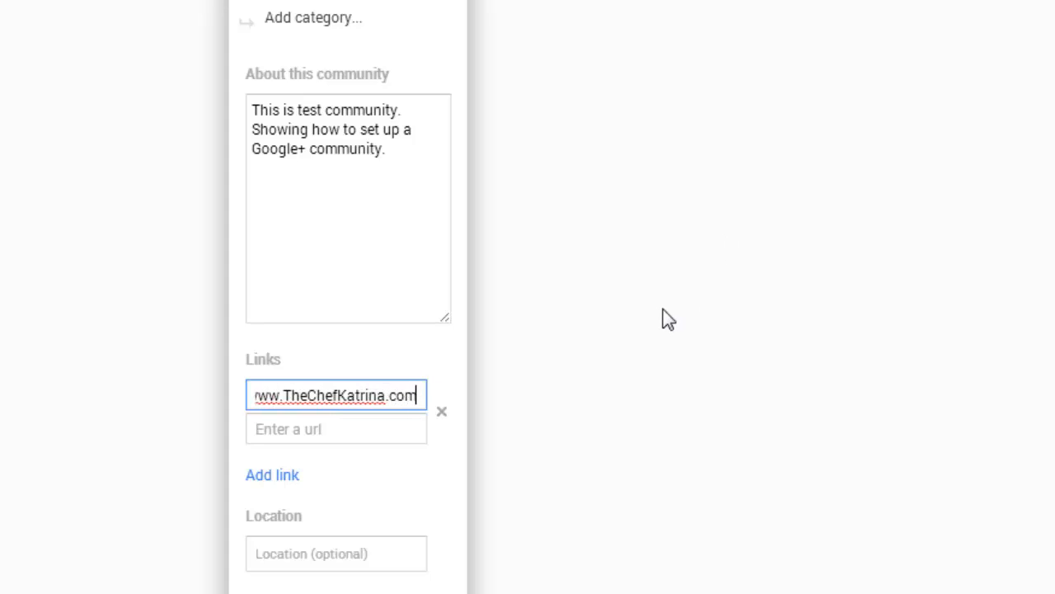
key(BackSpace)
key(BackSpace)
key(BackSpace)
key(BackSpace)
key(BackSpace)
key(BackSpace)
key(BackSpace)
key(BackSpace)
key(BackSpace)
key(BackSpace)
key(BackSpace)
key(BackSpace)
key(BackSpace)
key(BackSpace)
key(BackSpace)
key(BackSpace)
key(BackSpace)
key(BackSpace)
key(BackSpace)
key(BackSpace)
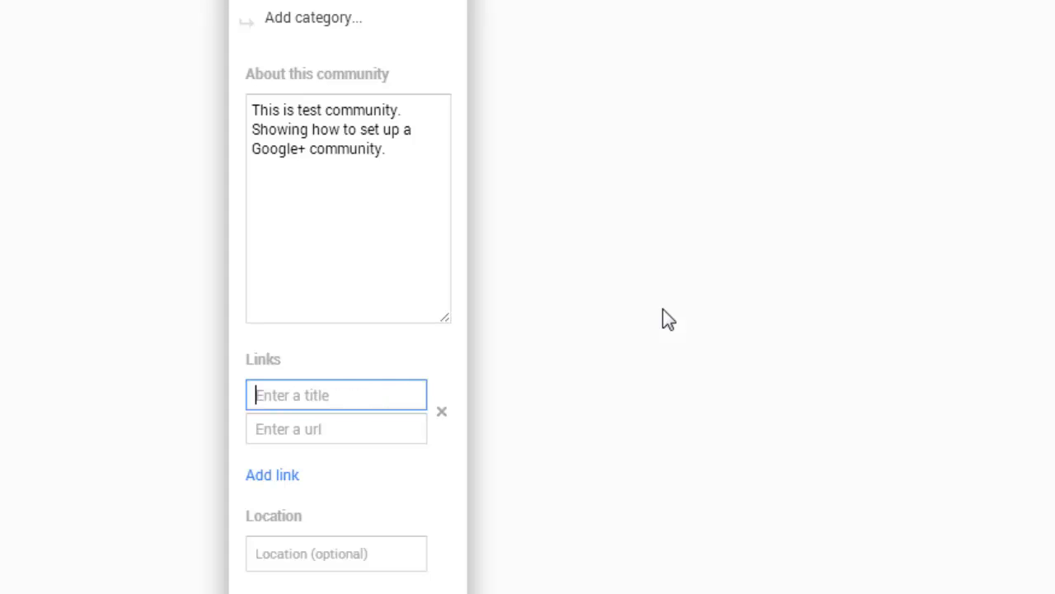
text(Chef katri)
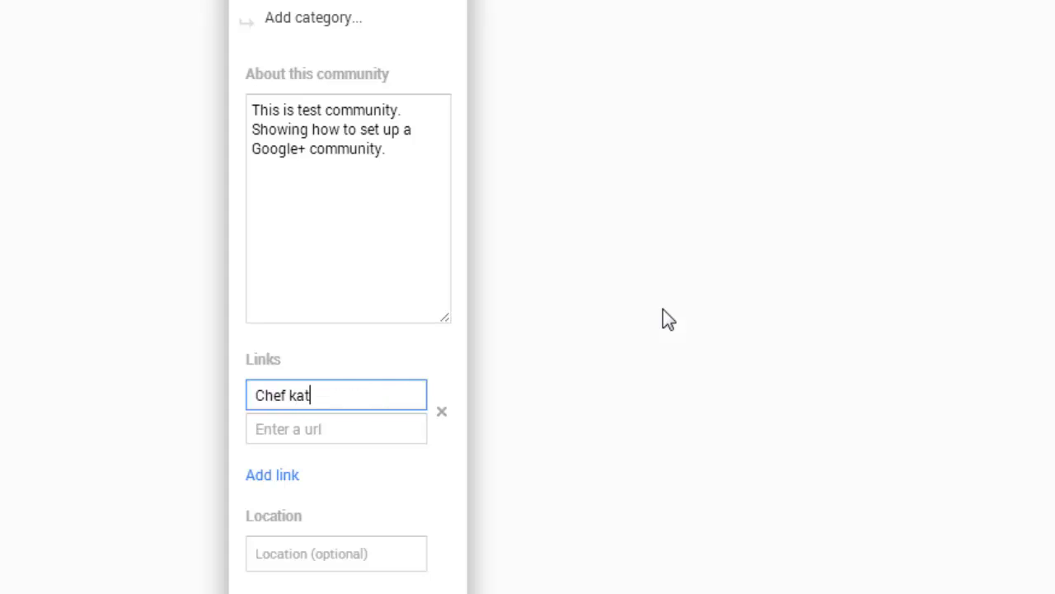
key(BackSpace)
key(BackSpace)
key(BackSpace)
key(BackSpace)
key(BackSpace)
text(Katrina's Blog)
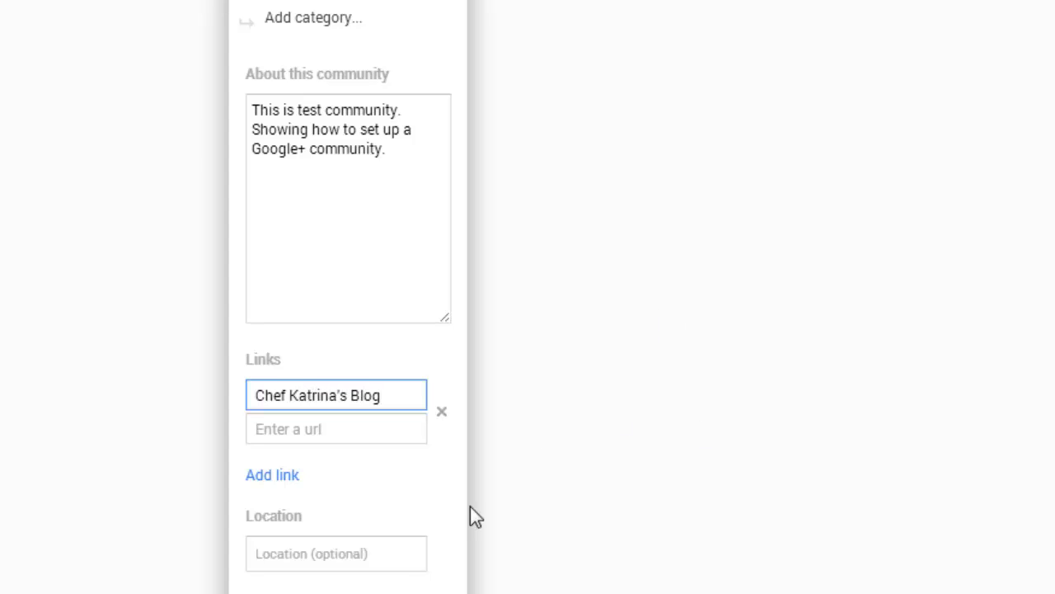
Enter the chef's blog web address as the link URL, mistyped with an 'htttp://' prefix
click(270, 440)
text(htt)
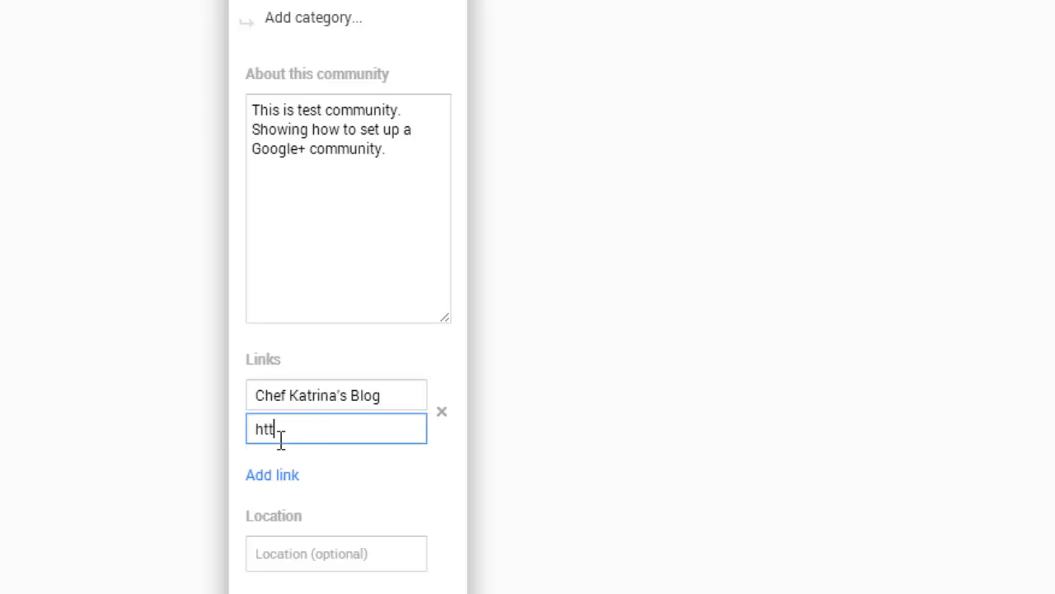
text(tp://www.Thecchef)
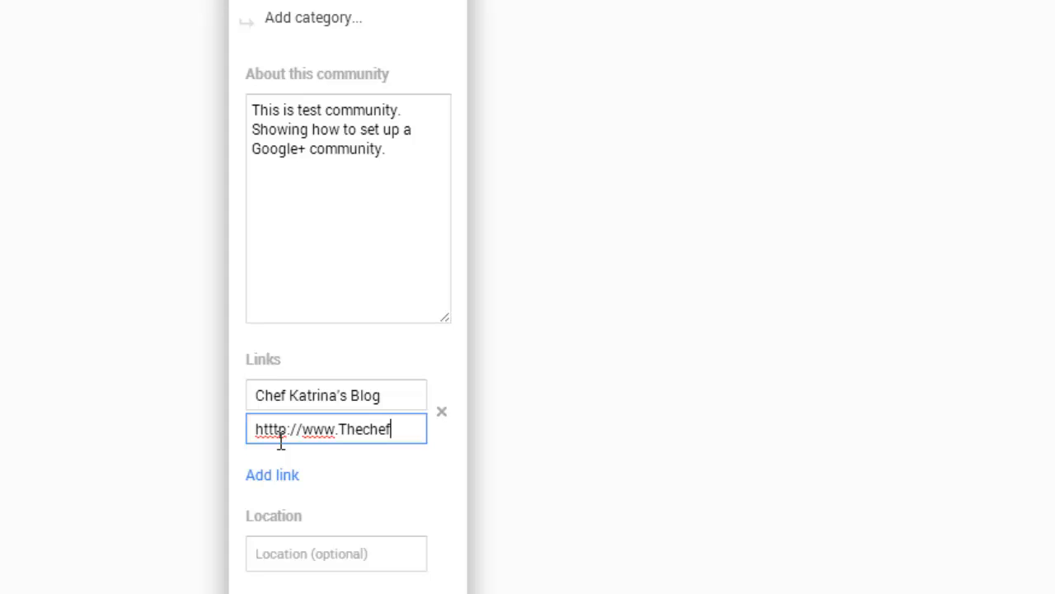
text(Katrina.com)
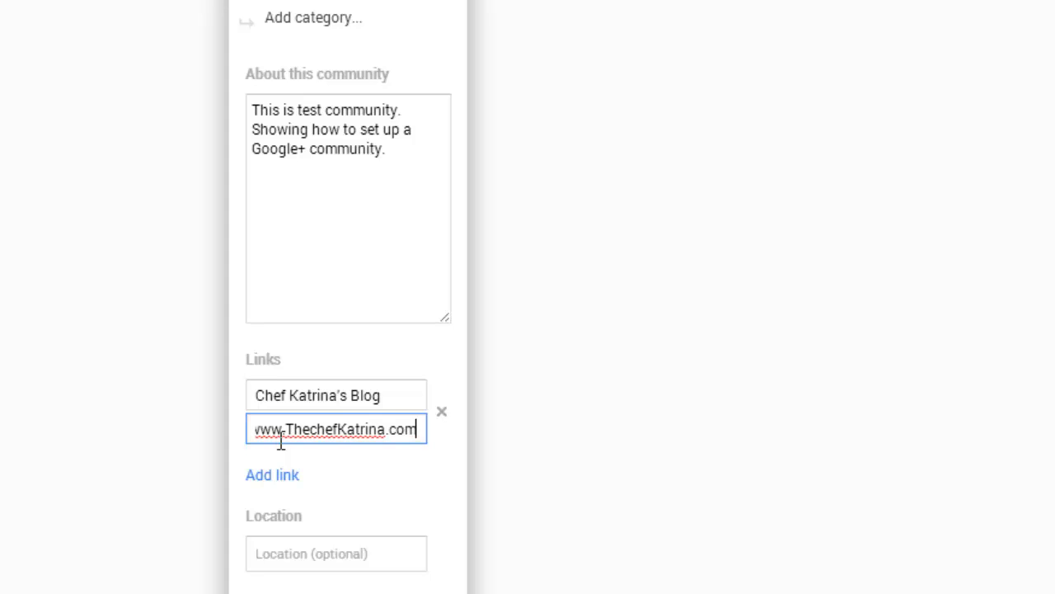
click(757, 296)
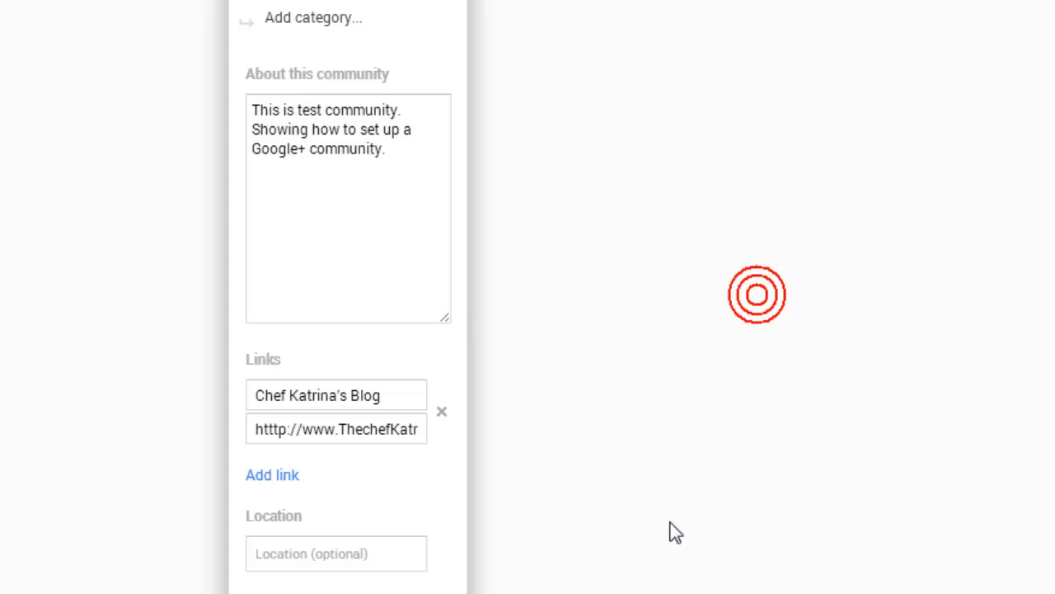
scroll(346, 297, down, 3)
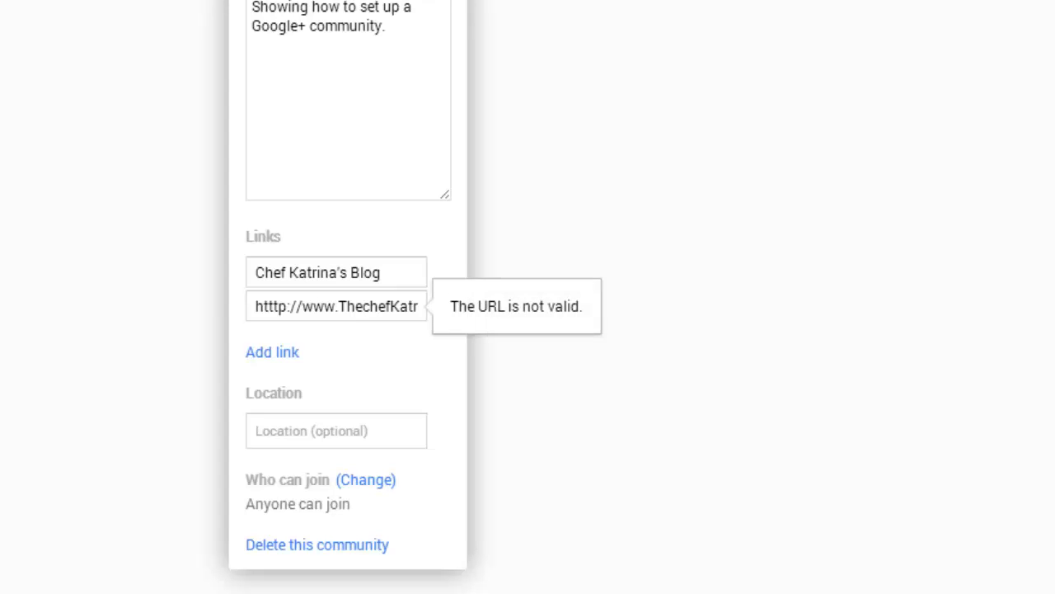
Correct the link address prefix from 'htttp' to 'http' and save the community settings
click(274, 310)
key(Delete)
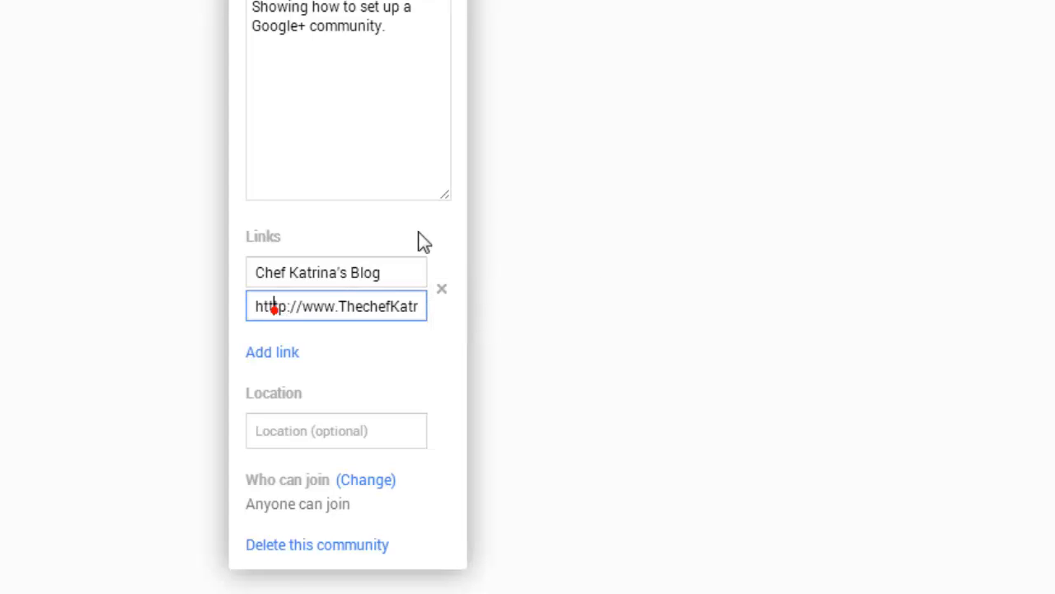
key(Delete)
click(683, 159)
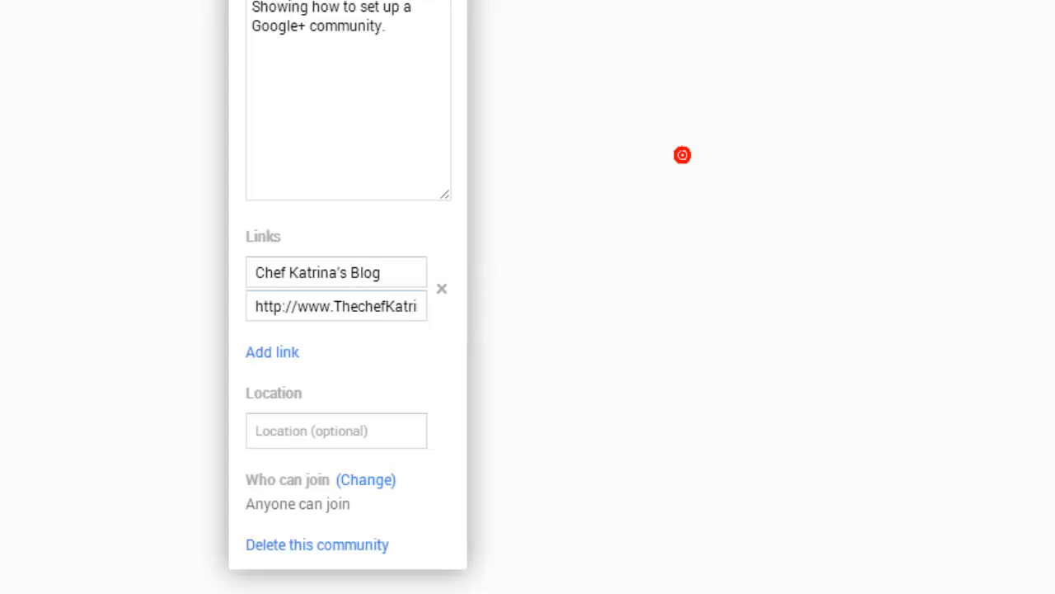
click(989, 79)
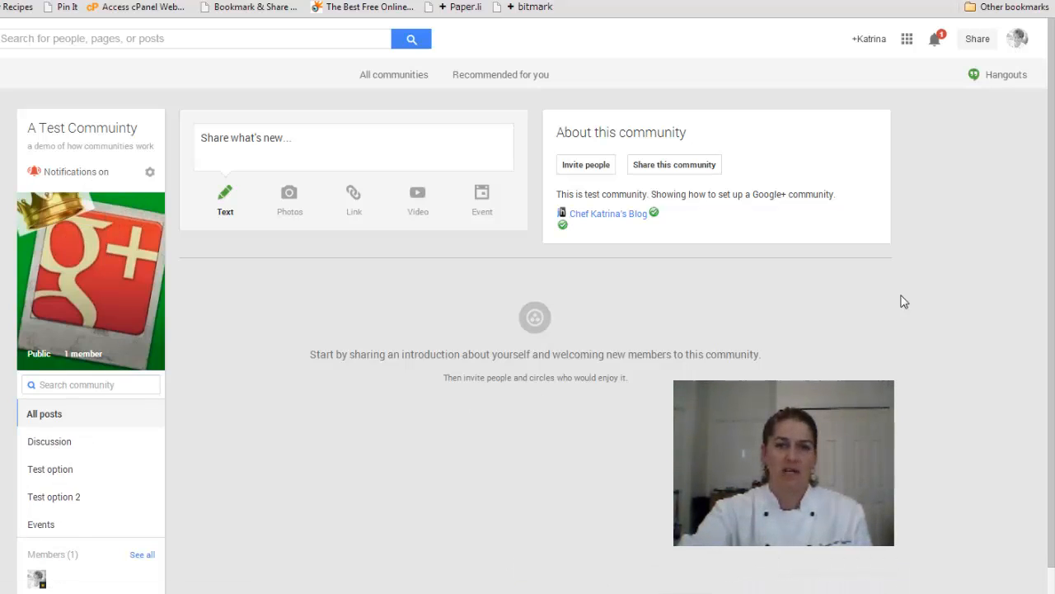
drag(1052, 90, 1053, 129)
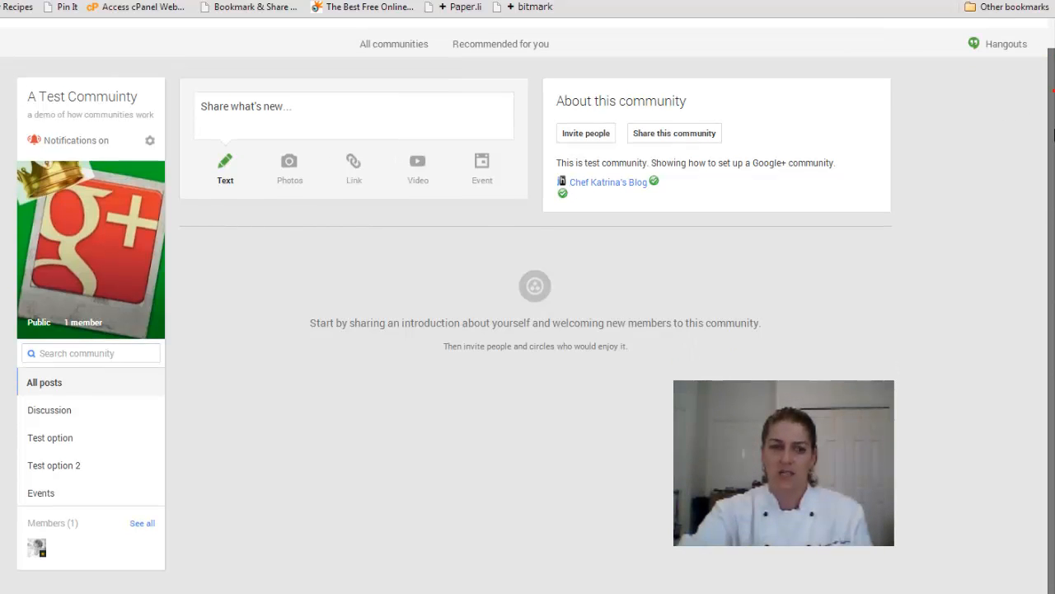
drag(1052, 169, 1047, 99)
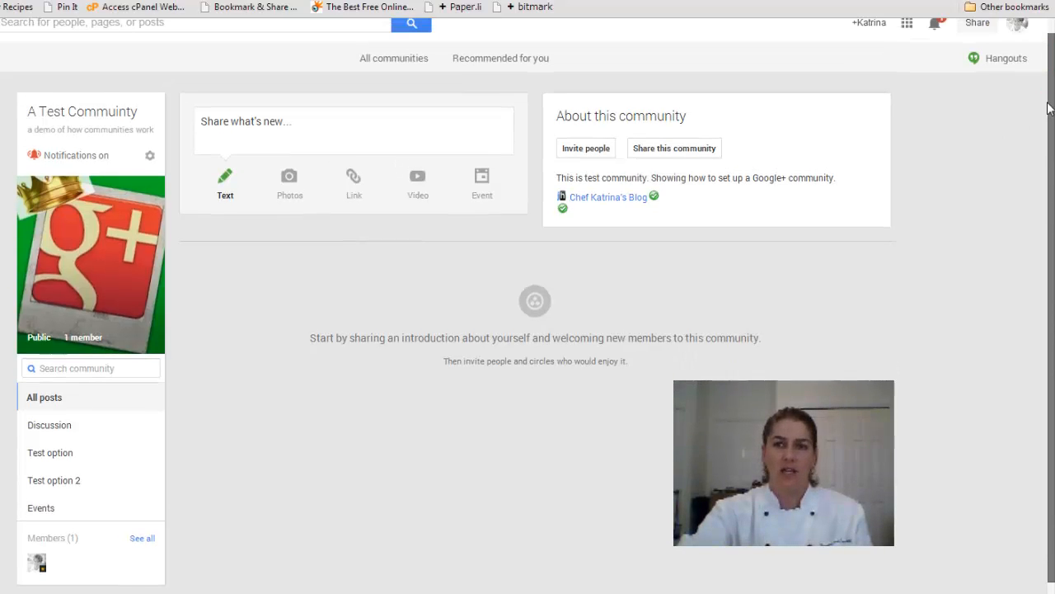
click(604, 156)
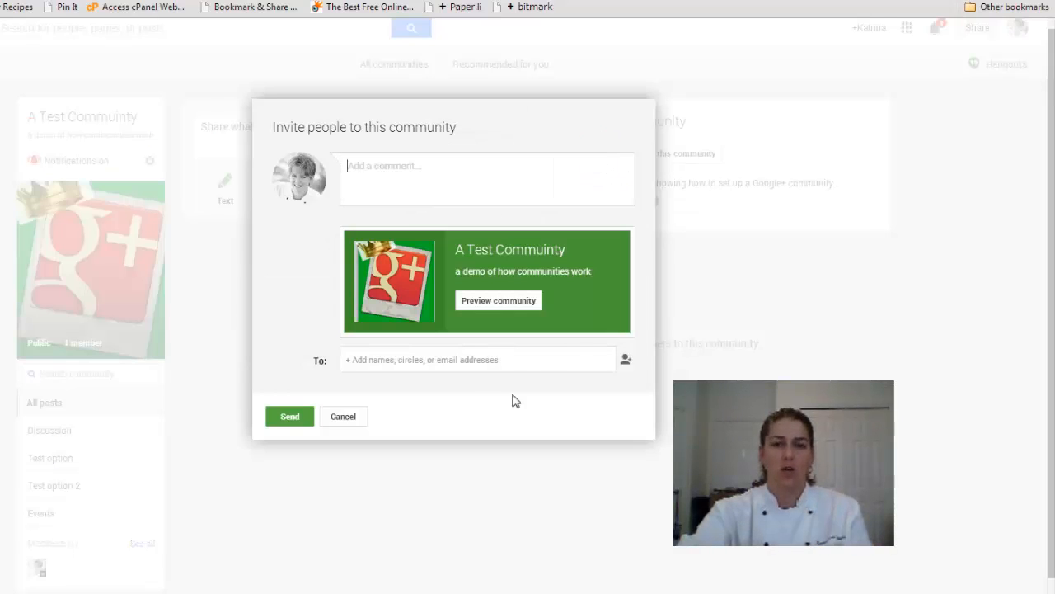
click(540, 366)
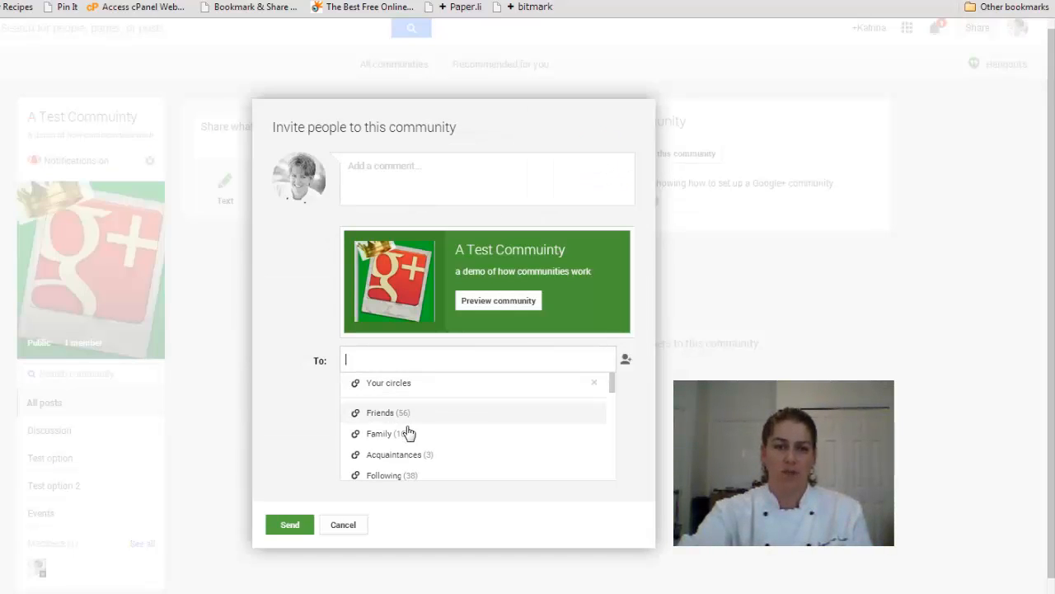
click(338, 526)
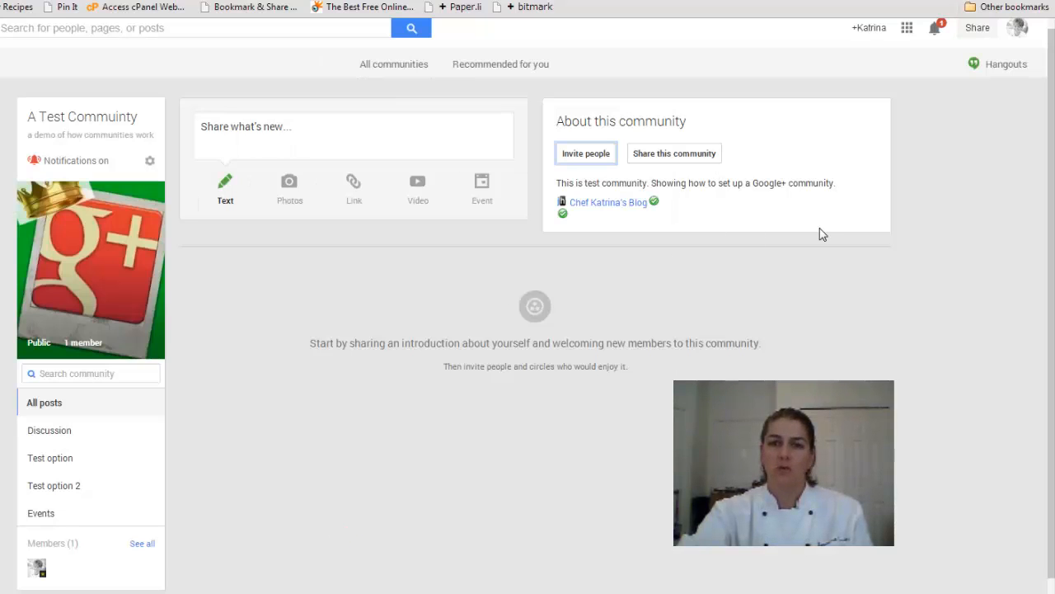
drag(1051, 191, 1050, 182)
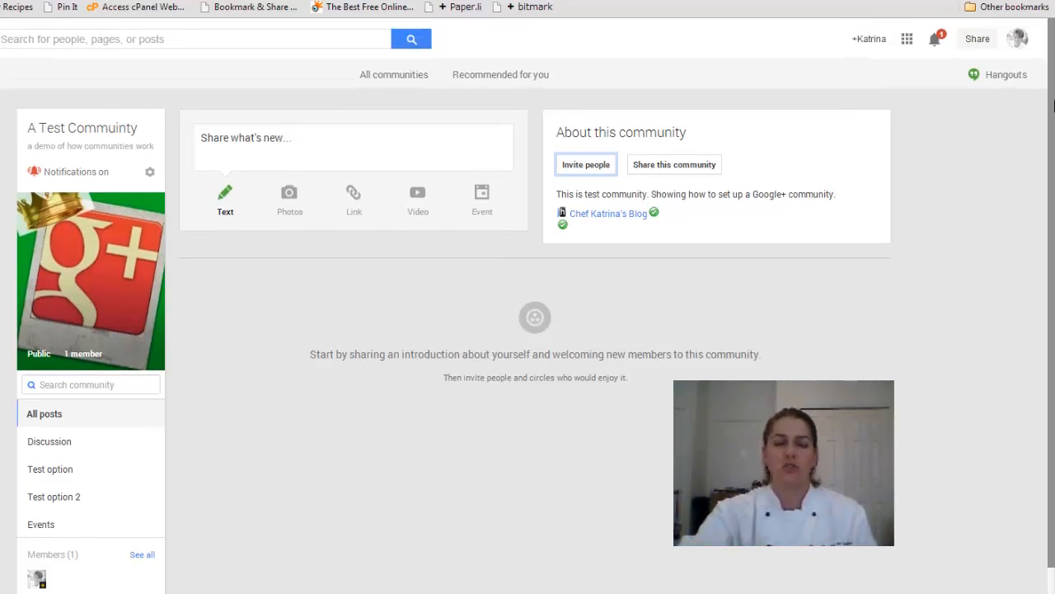